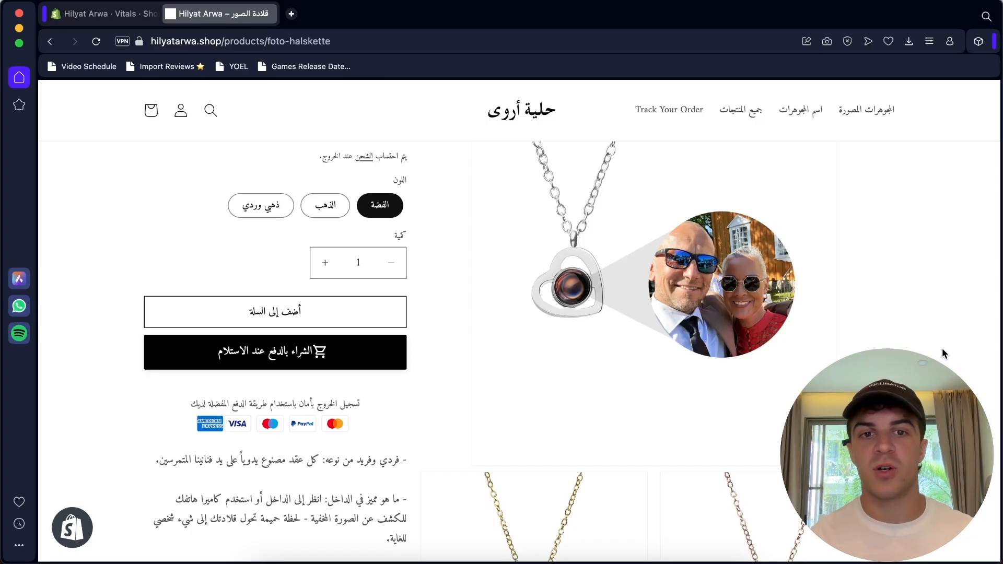
Examine the payment logos and safe-checkout text below the purchase buttons on the photo necklace product page
scroll(942, 353, up, 2)
scroll(942, 353, down, 4)
scroll(942, 353, down, 1)
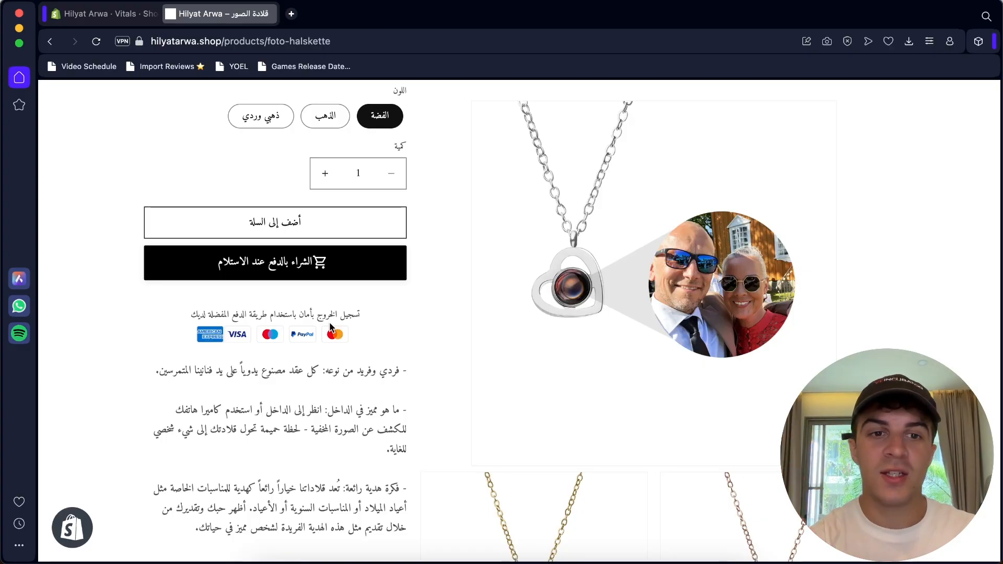
scroll(330, 326, up, 5)
scroll(329, 327, down, 5)
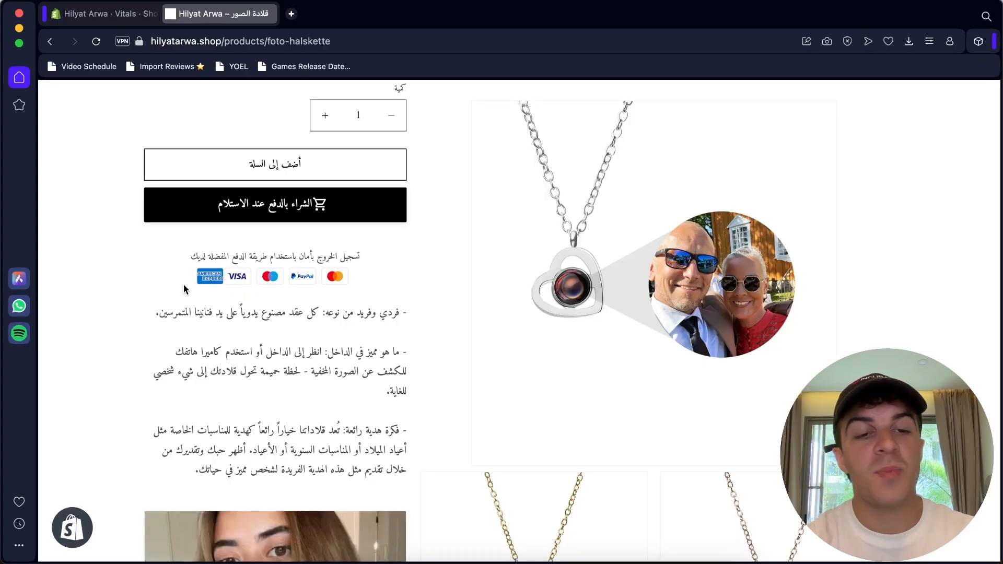
scroll(286, 295, up, 1)
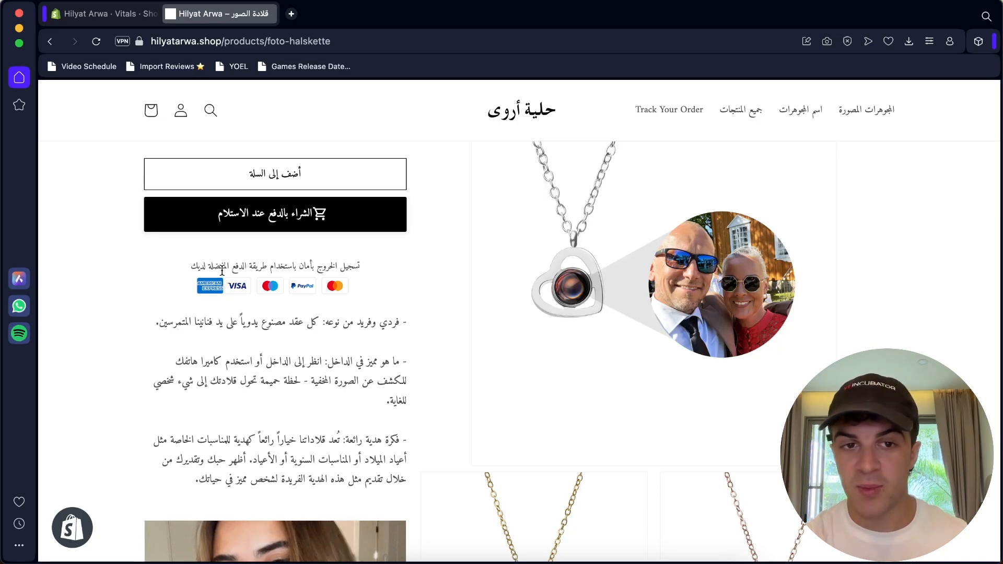
Switch to the Shopify admin and open the Shopify App Store from the Apps and sales channels settings
click(102, 14)
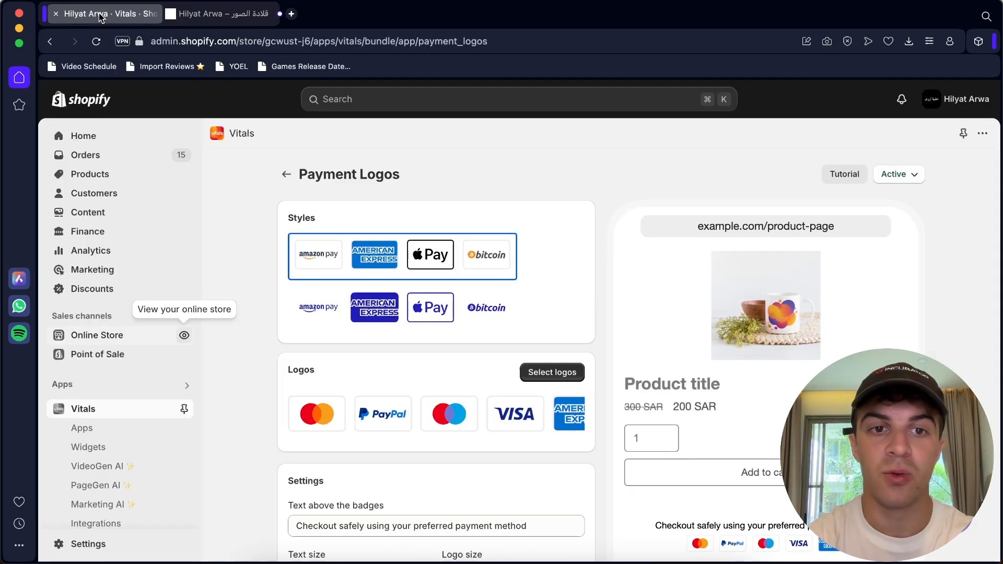
click(107, 385)
click(360, 458)
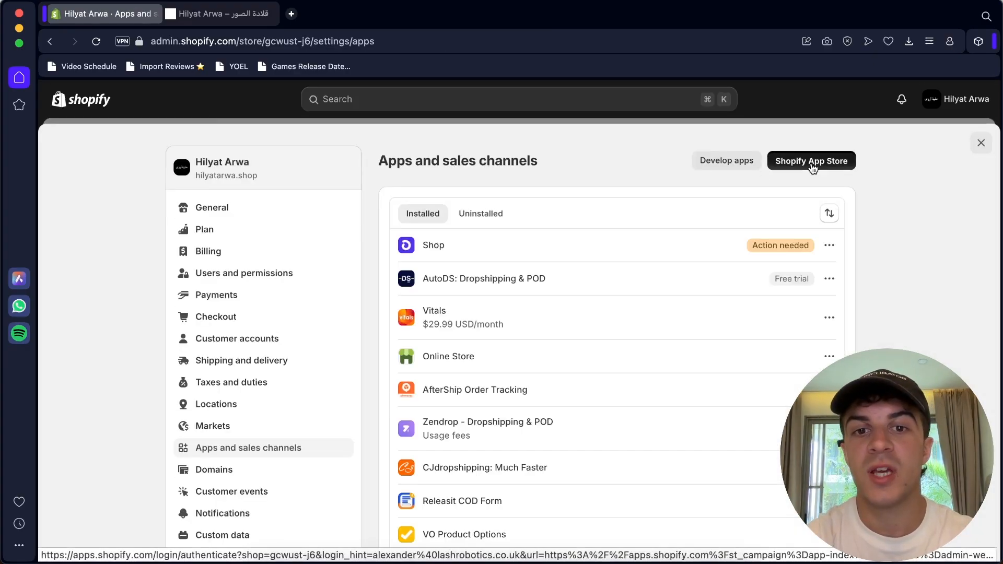
click(812, 162)
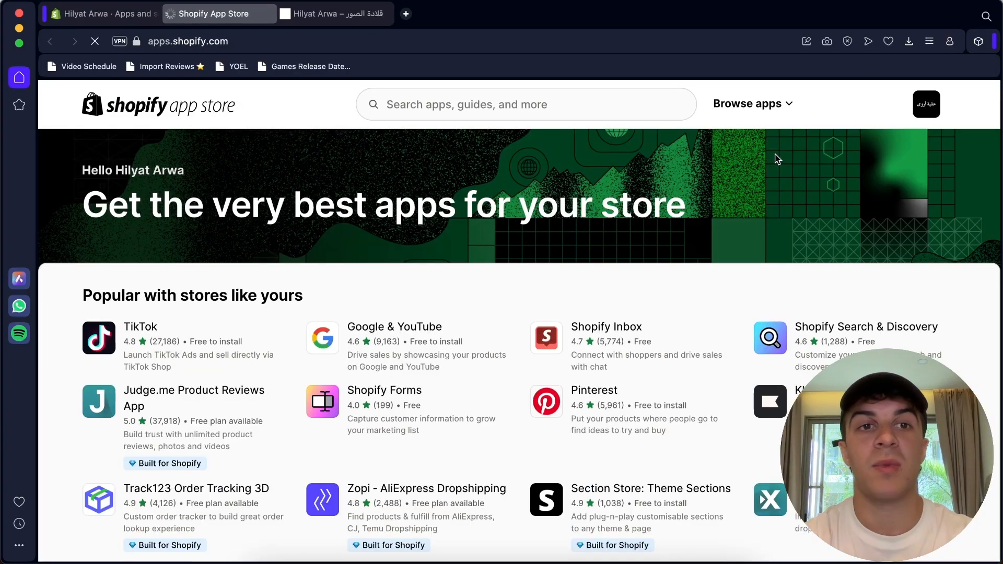
Search the app store for "vitals" and look over the Vitals: Reviews, Bundles (40+) listing
click(605, 112)
text(vitals)
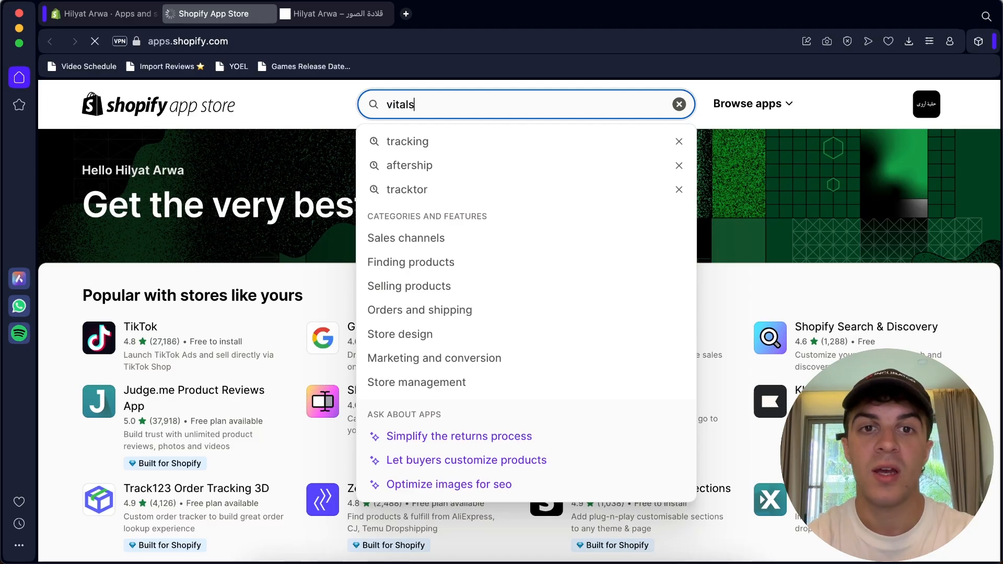
key(Return)
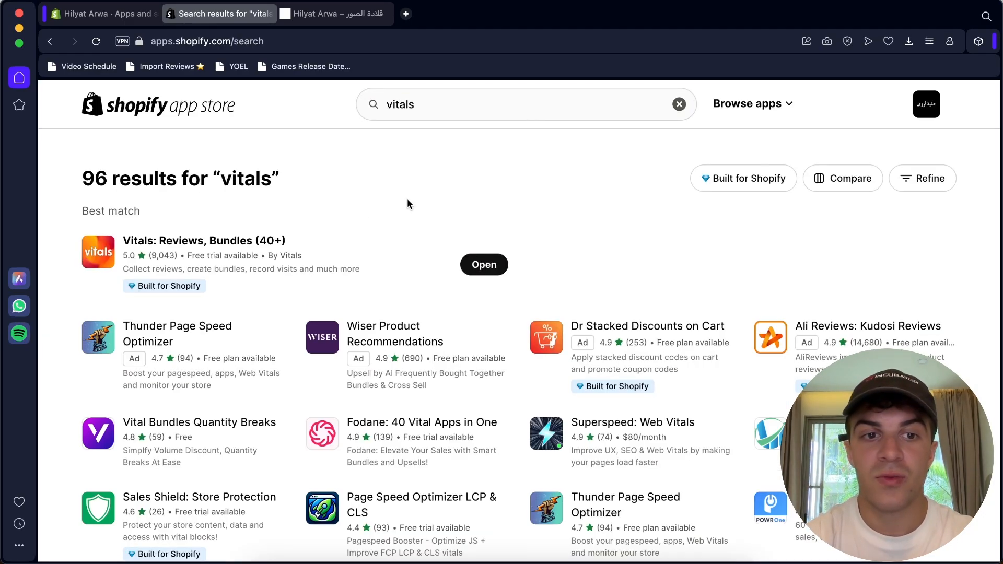
click(195, 247)
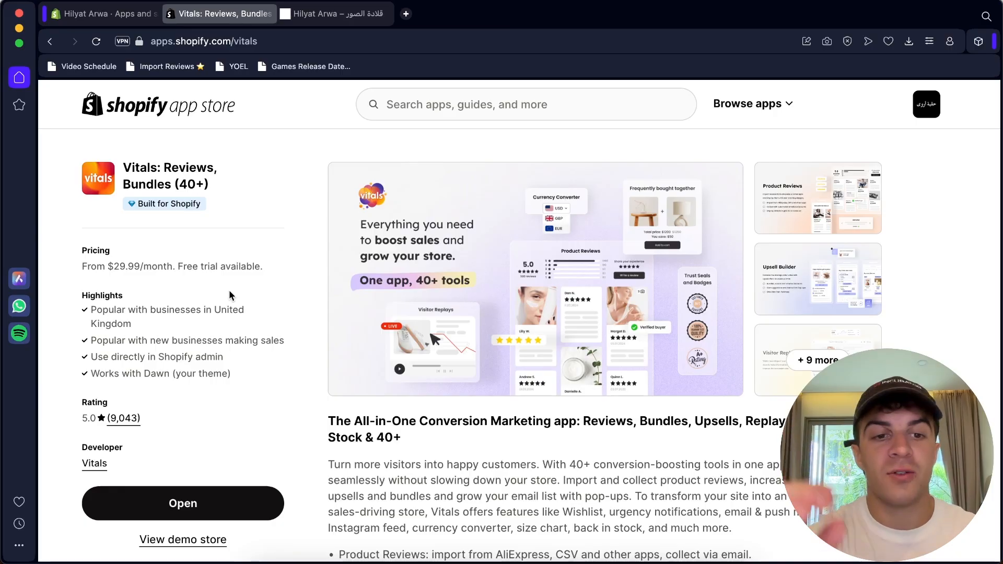
scroll(190, 392, down, 3)
scroll(189, 391, up, 3)
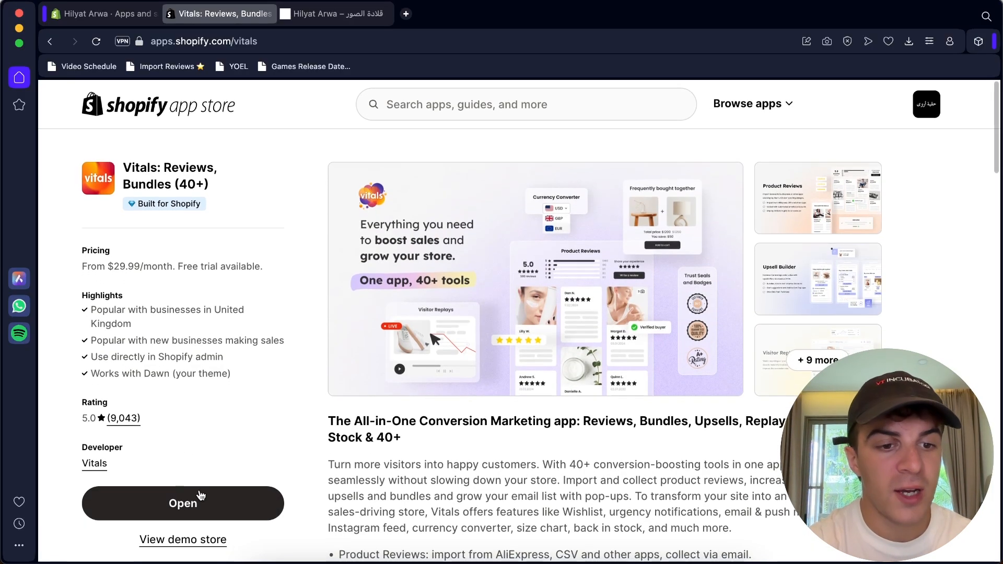
Return to the store's installed apps, open the Vitals app and look over its dashboard
click(94, 13)
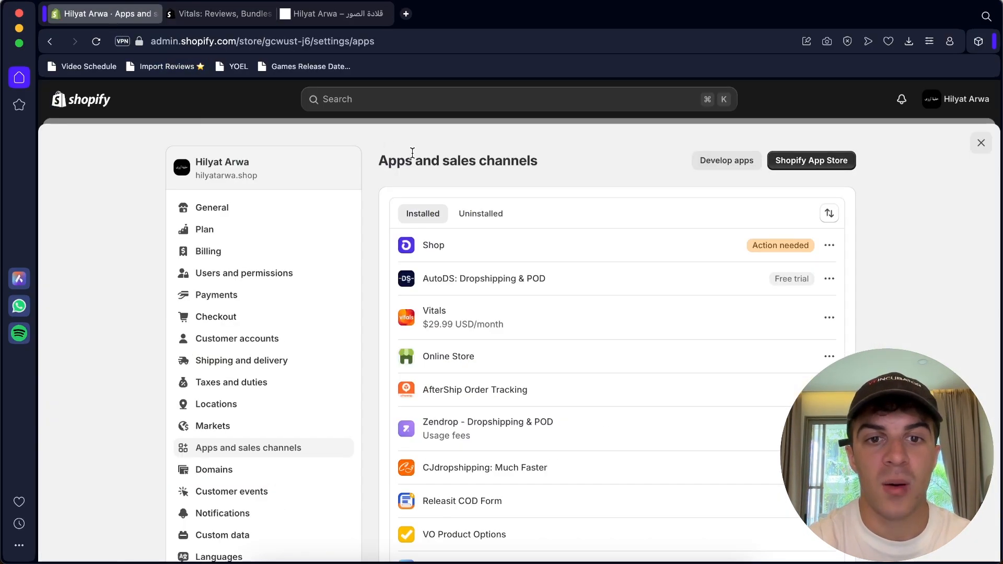
click(499, 321)
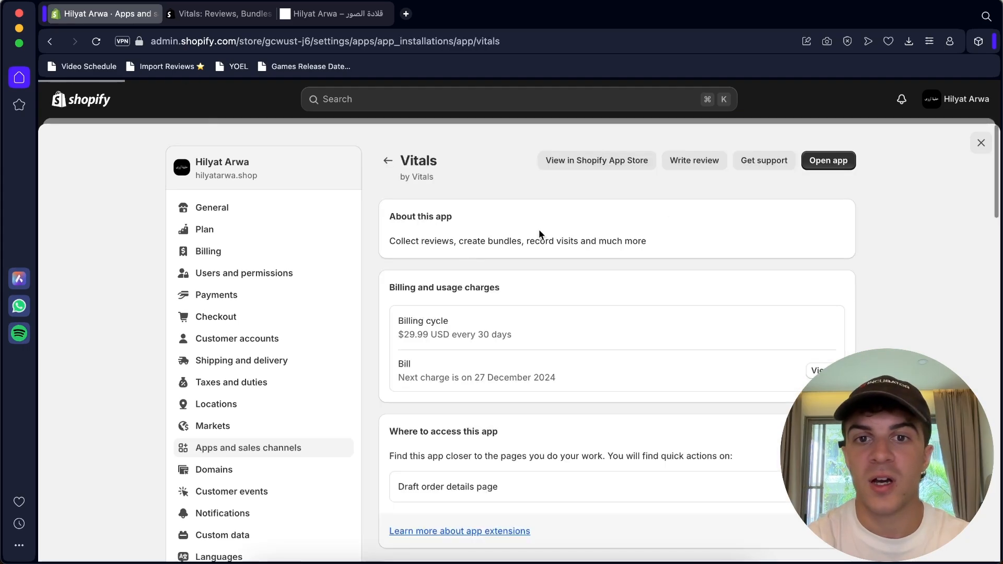
click(826, 162)
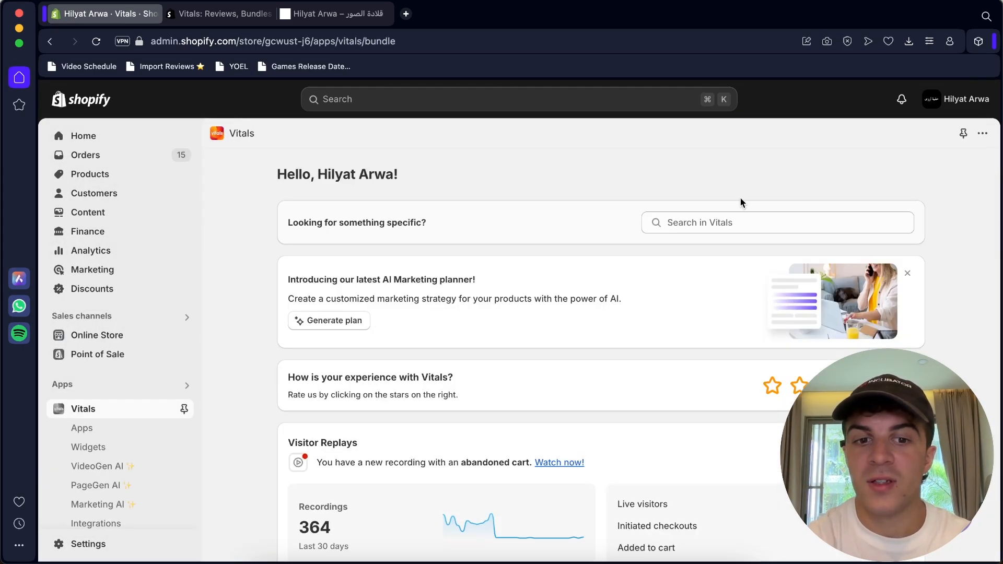
scroll(589, 311, down, 2)
scroll(588, 312, down, 5)
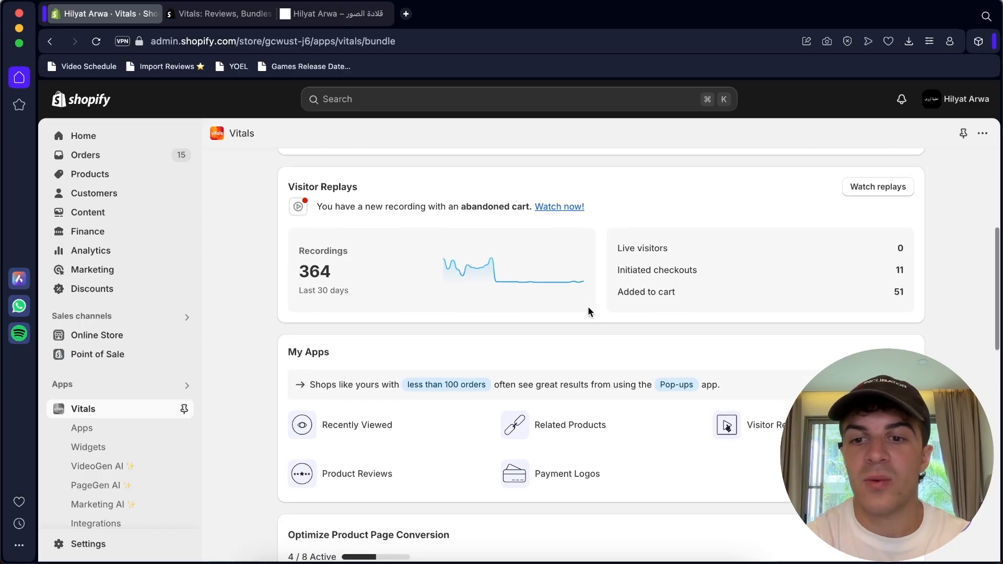
scroll(588, 311, up, 5)
scroll(588, 312, up, 2)
scroll(803, 309, down, 10)
Search the Vitals app collection for "icons" and open the Payment Logos app
click(93, 428)
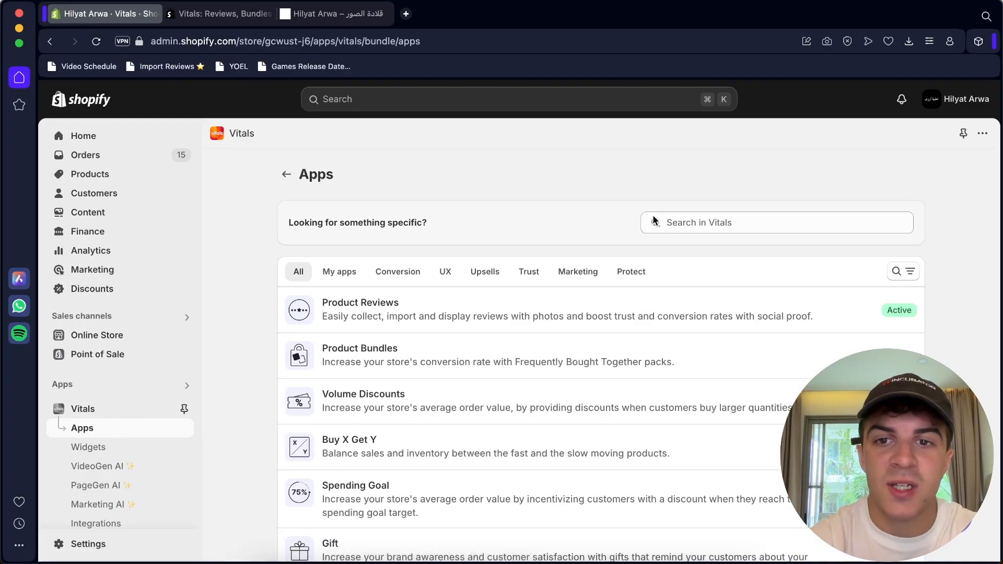
click(655, 221)
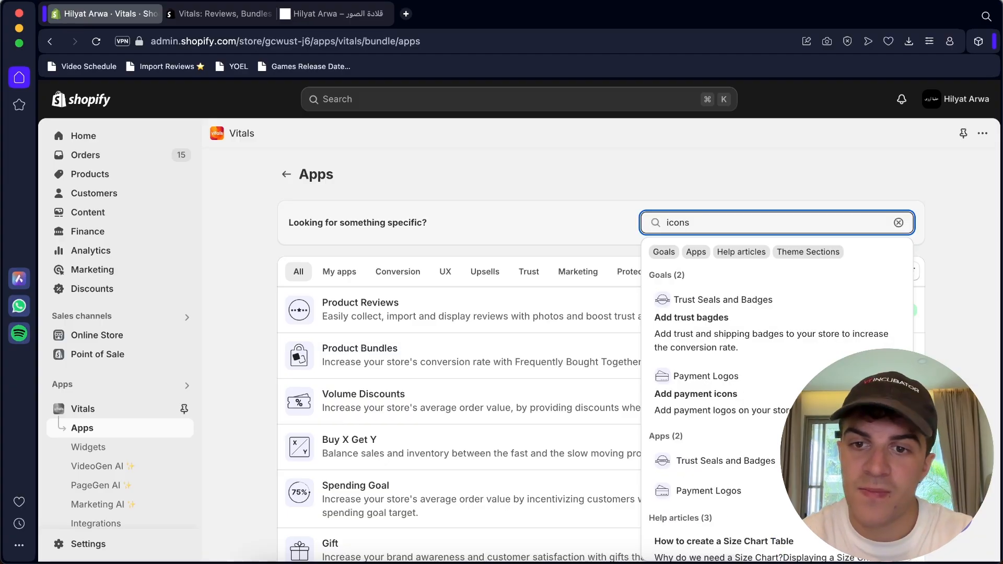
click(700, 409)
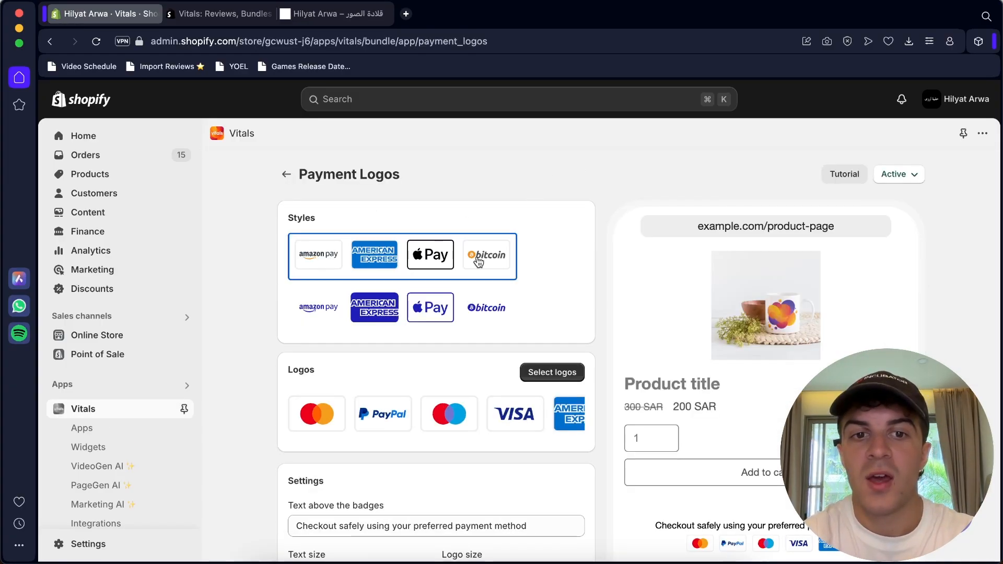
Try the single-colour payment logo style and return to the multicolour style
click(499, 309)
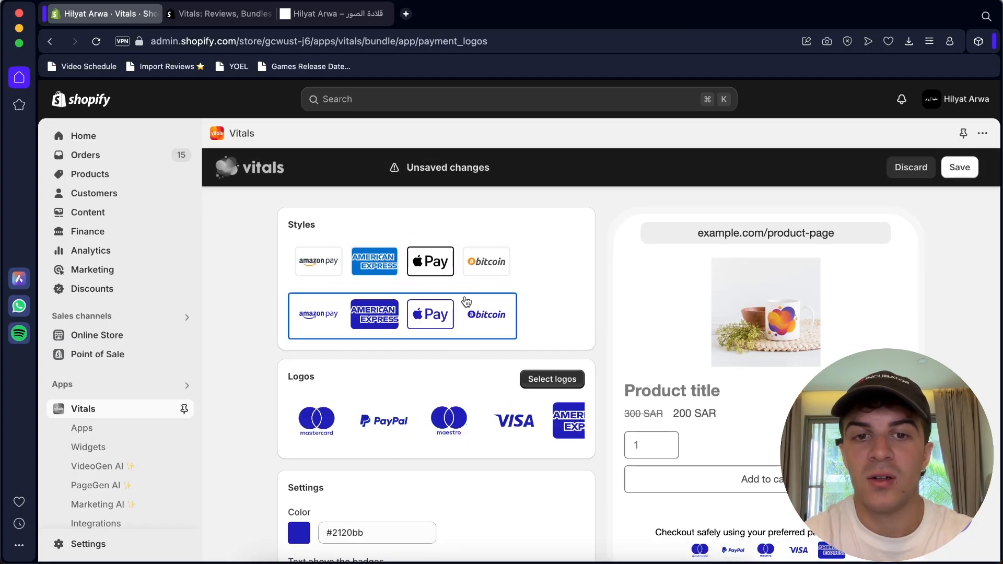
click(460, 264)
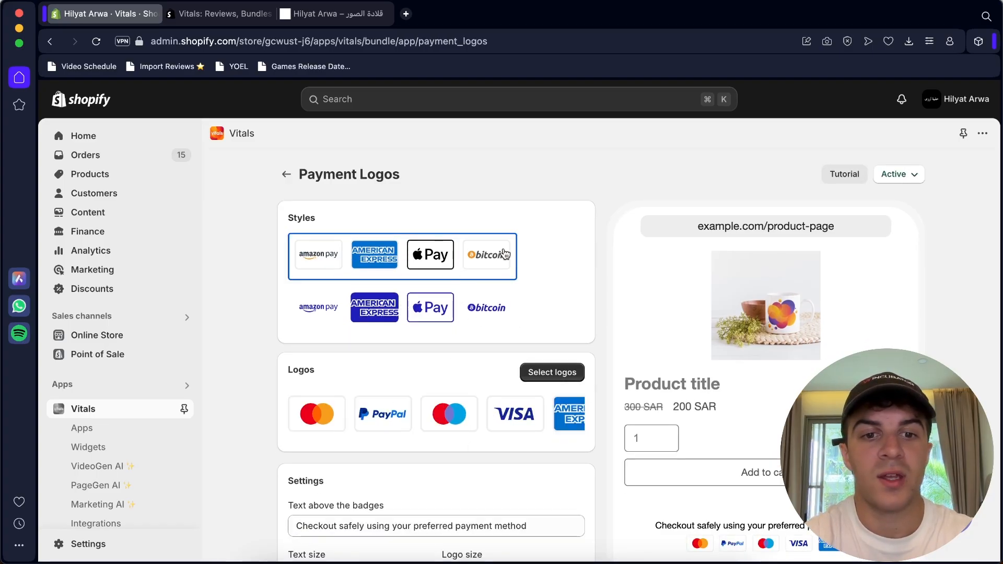
In the payment logo selection, add Apple Pay and Google Pay and remove American Express and PayPal
scroll(365, 317, down, 2)
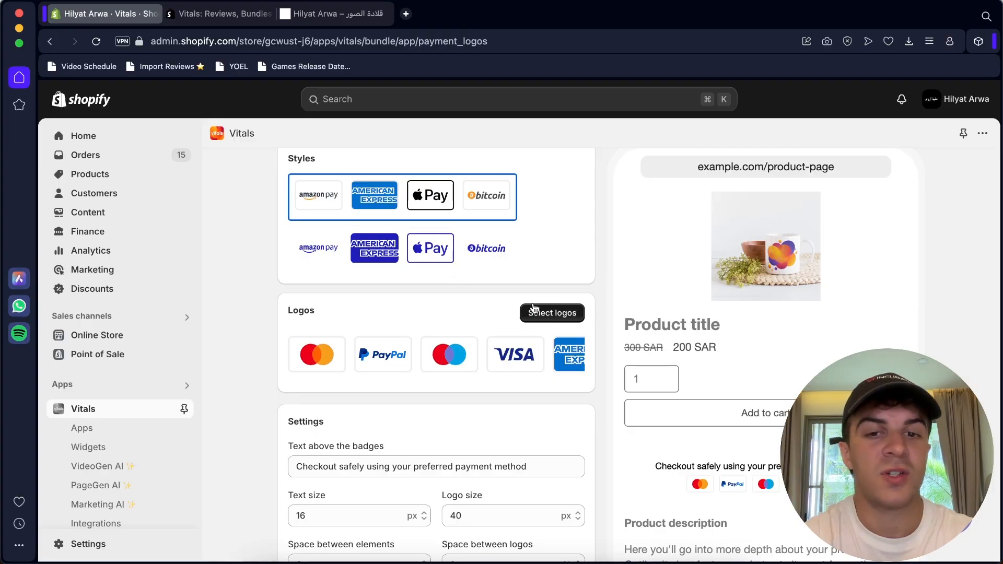
click(532, 320)
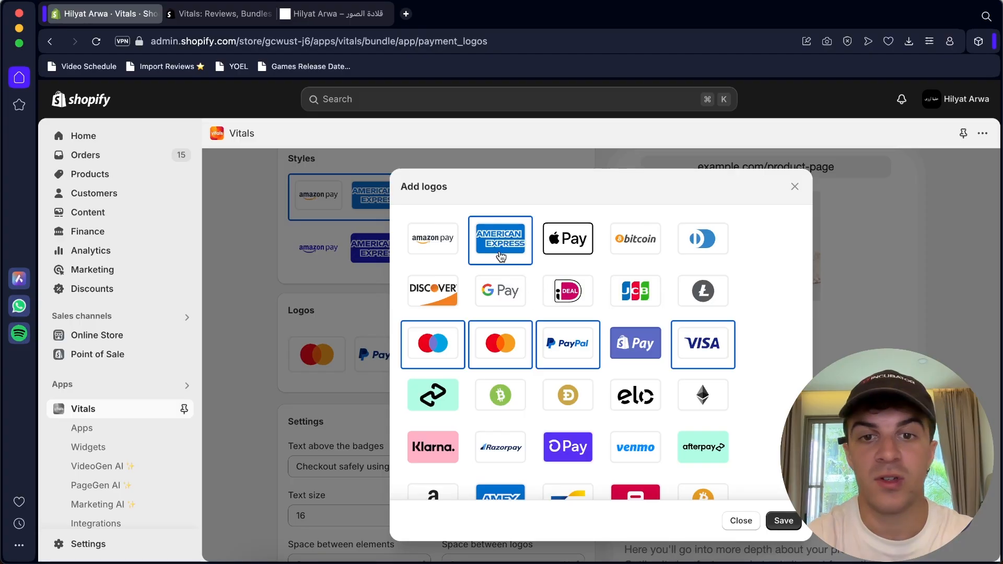
click(563, 245)
click(508, 245)
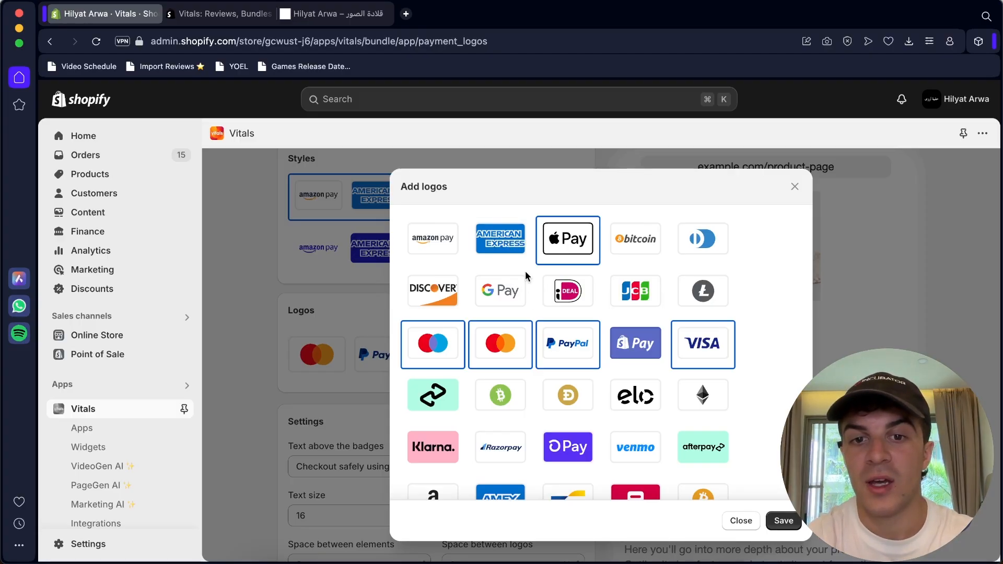
click(577, 349)
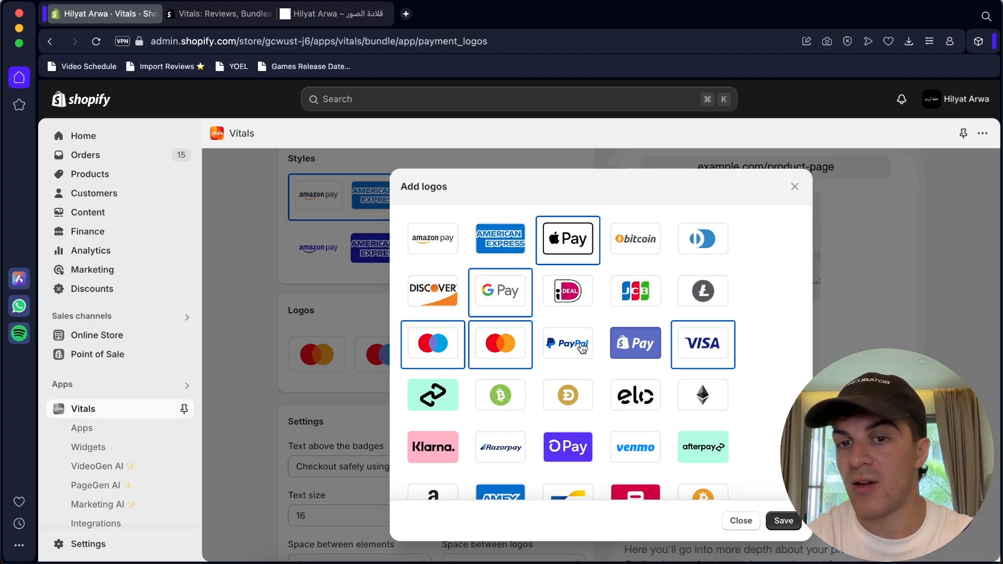
Add the alternative AMEX, Venmo and Shopify Pay logos to the selection and save the logo choice
scroll(615, 419, down, 5)
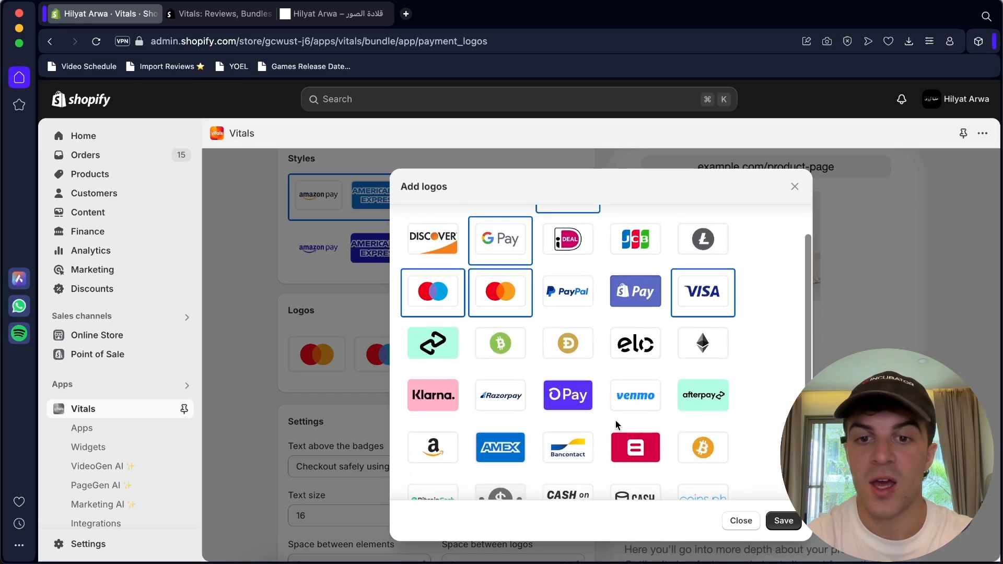
scroll(584, 353, down, 1)
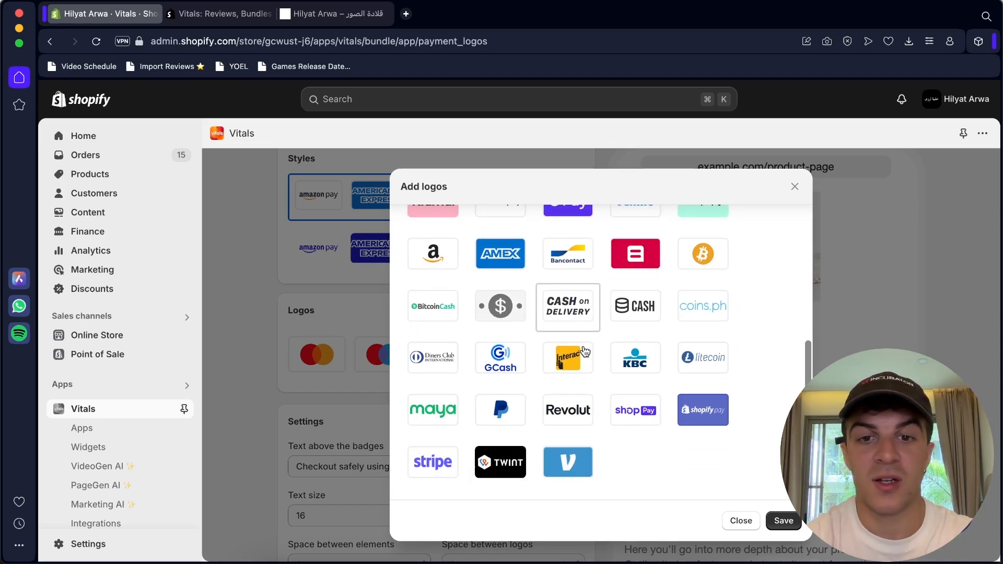
scroll(584, 350, up, 5)
scroll(581, 350, down, 4)
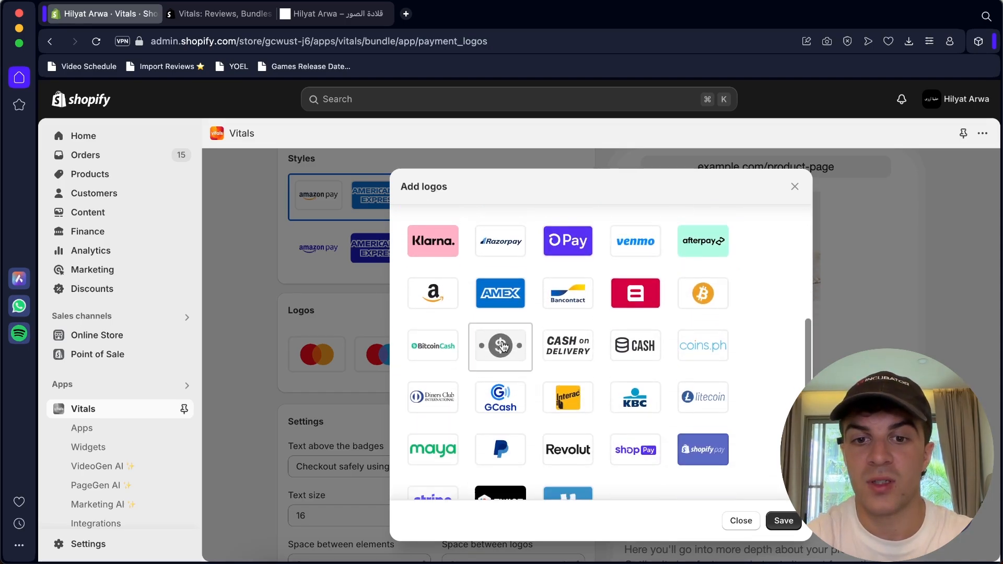
click(507, 291)
scroll(521, 365, up, 4)
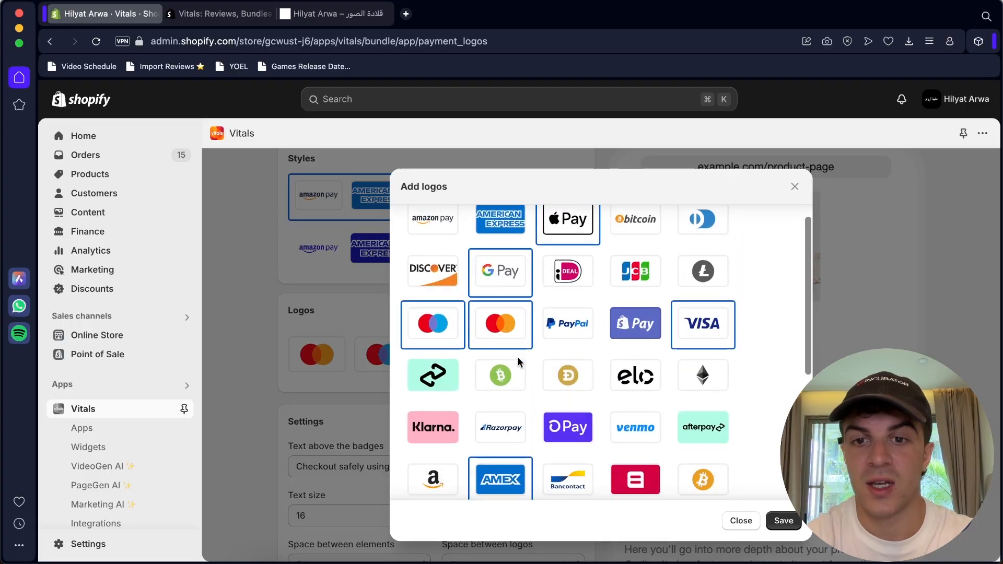
scroll(636, 430, up, 1)
scroll(663, 343, down, 1)
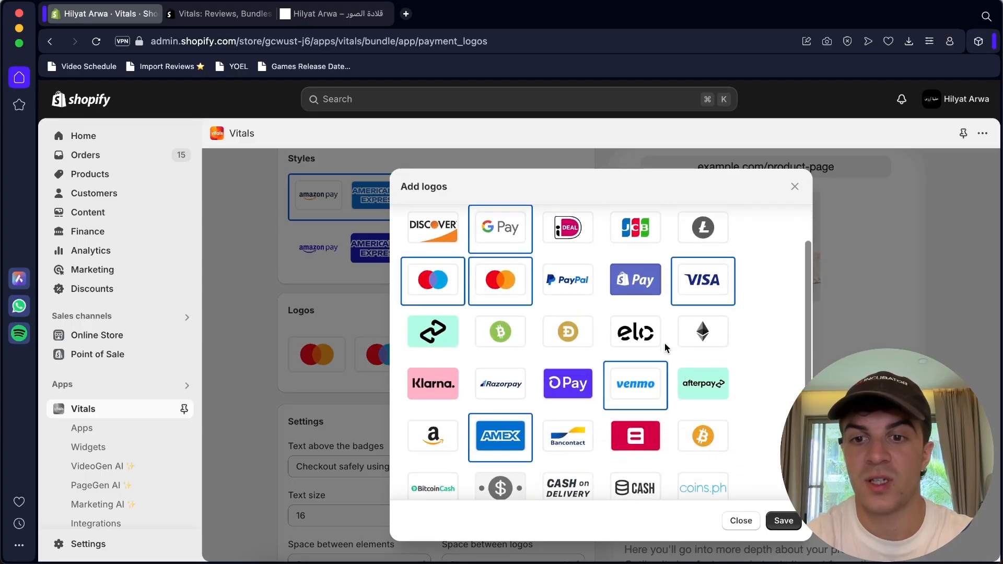
scroll(700, 407, down, 4)
click(698, 416)
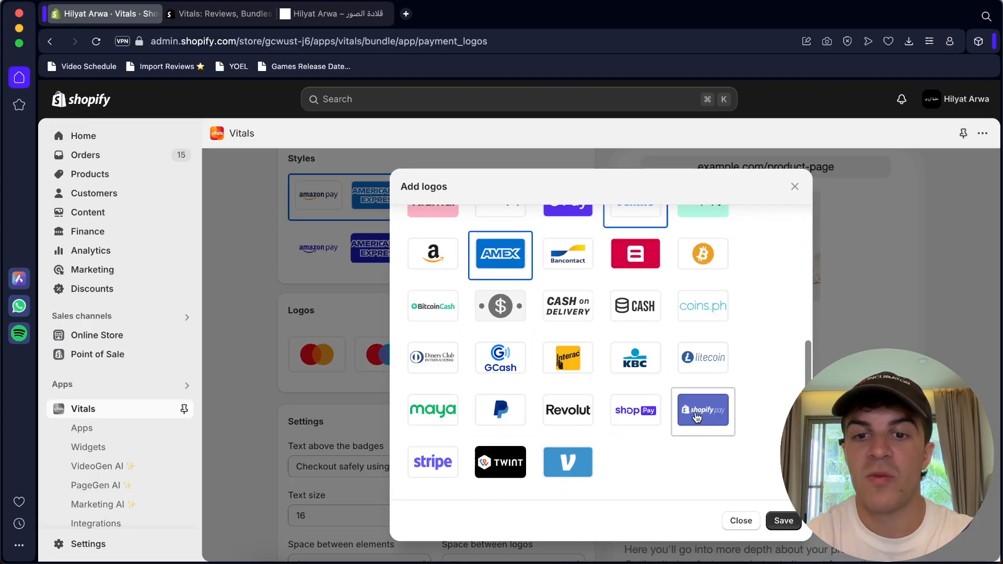
click(783, 521)
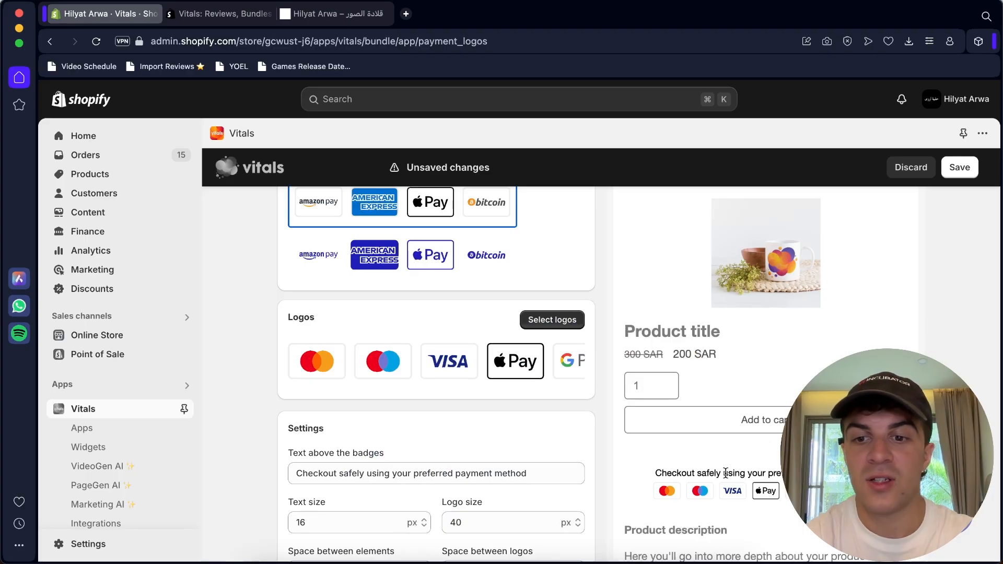
Try clearing the text above the payment badges and restore the original wording
scroll(669, 452, down, 1)
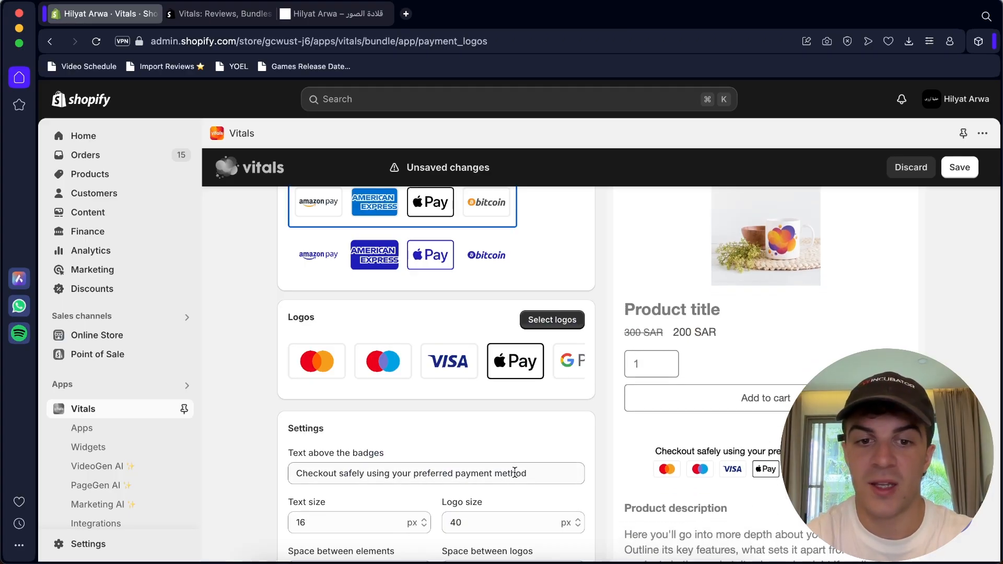
scroll(515, 473, down, 5)
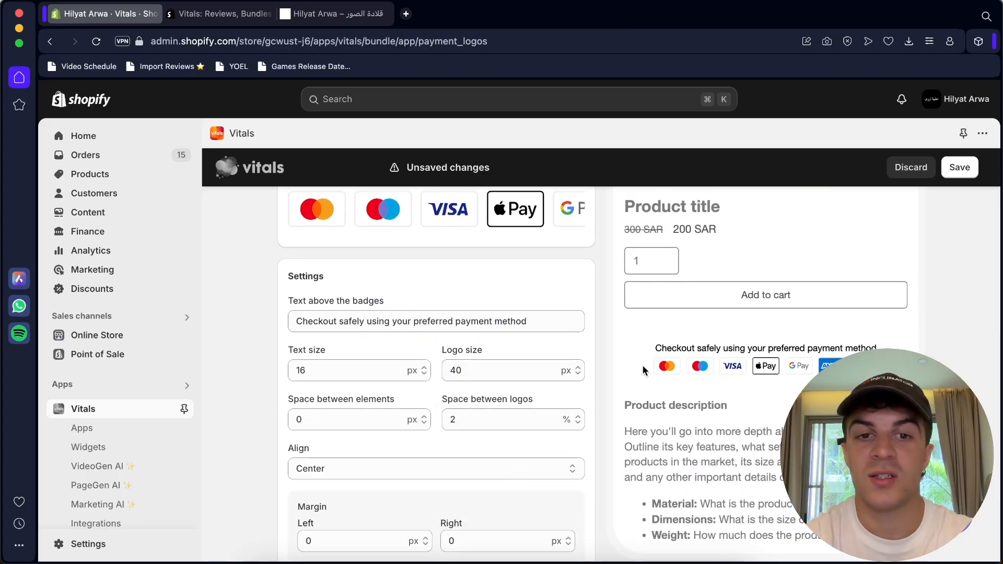
triple_click(448, 318)
key(BackSpace)
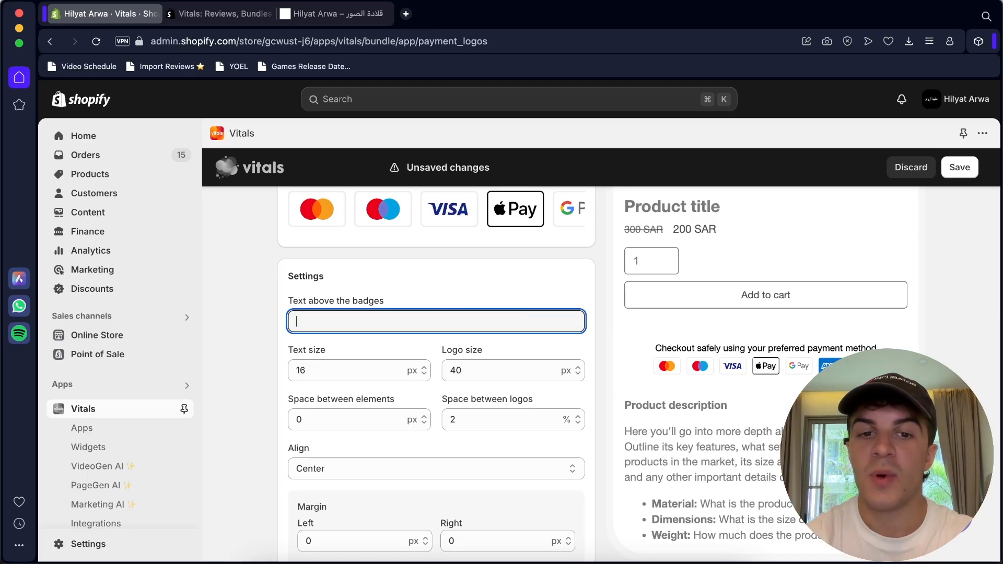
key(super+z)
click(445, 279)
click(425, 314)
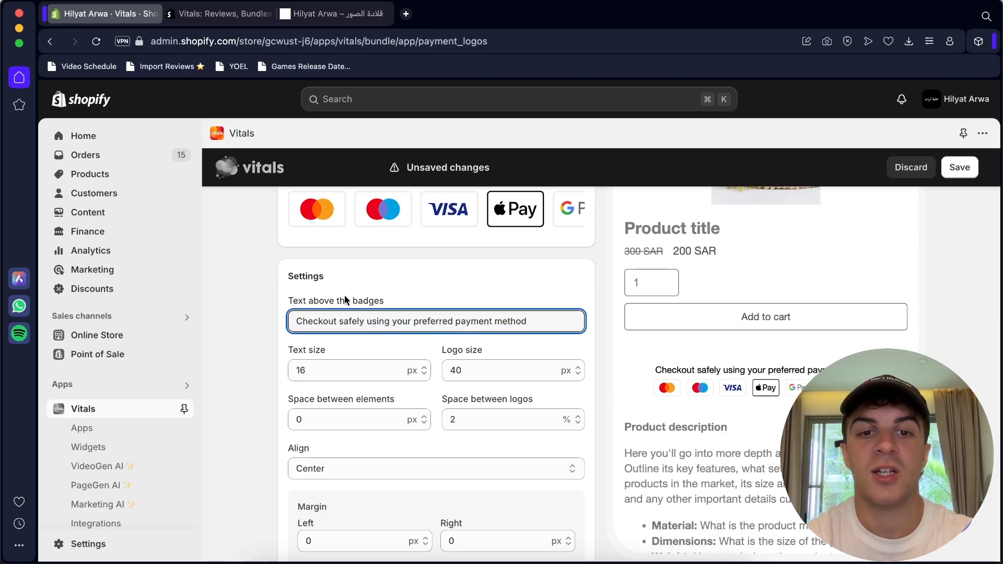
click(445, 299)
scroll(418, 373, down, 1)
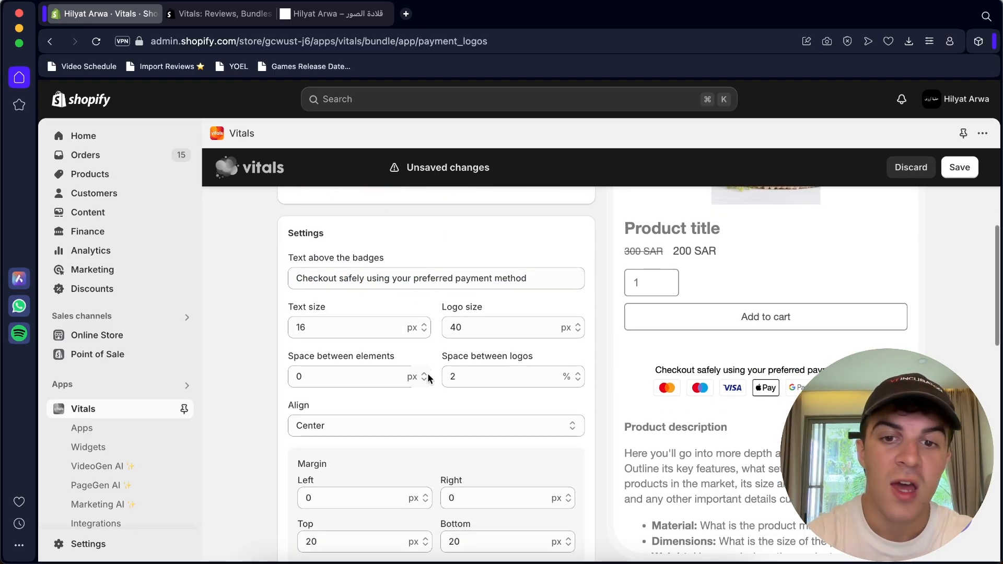
Set the payment logo size to 60 px
double_click(478, 328)
click(573, 328)
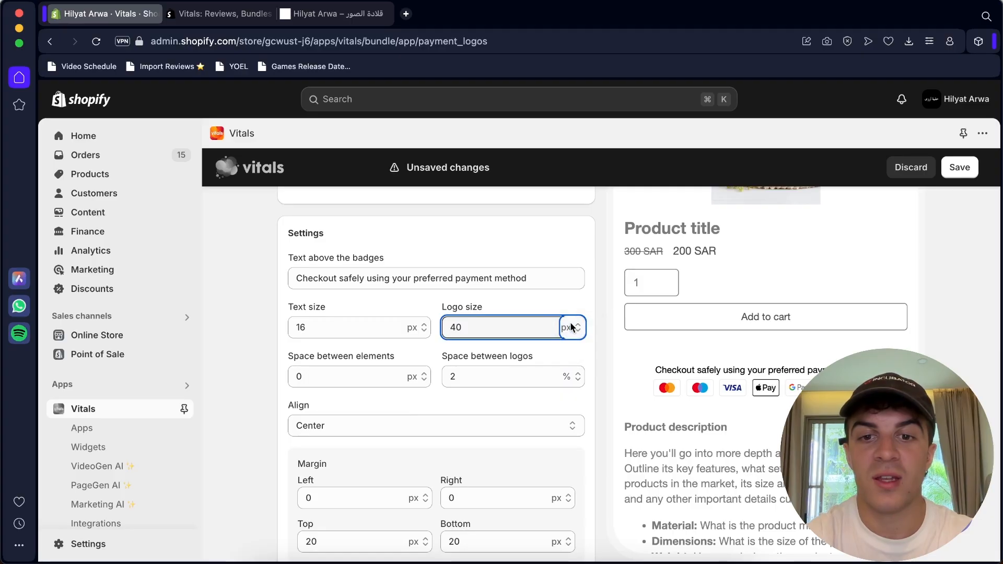
text(6)
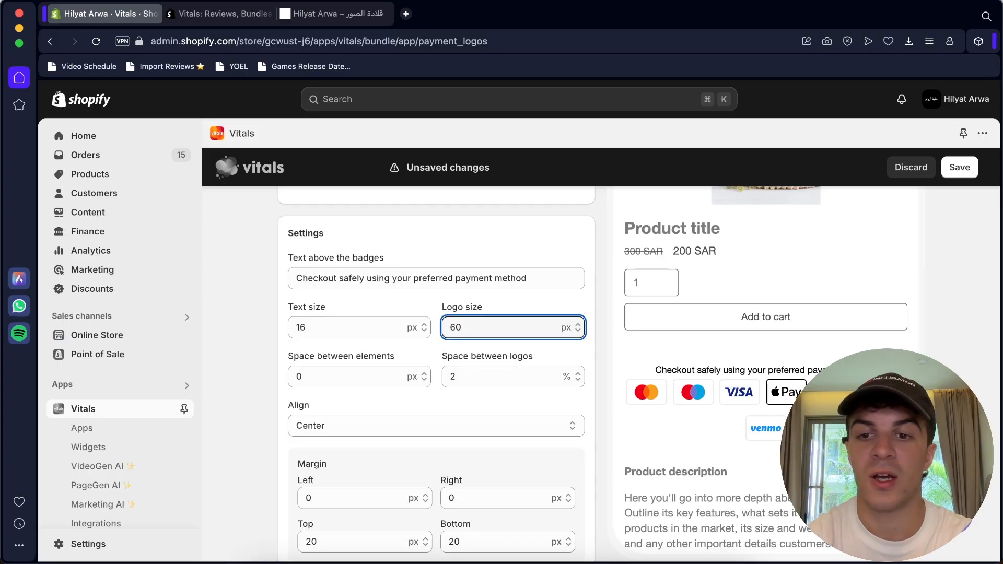
click(769, 434)
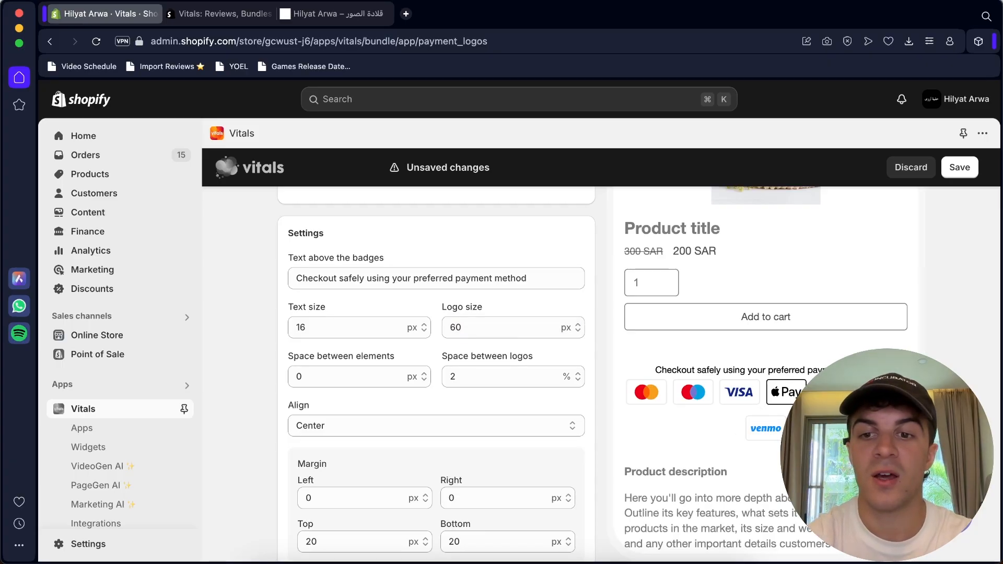
Set the text size above the badges to 20 px and the space between elements to 5 px
double_click(313, 325)
text(22)
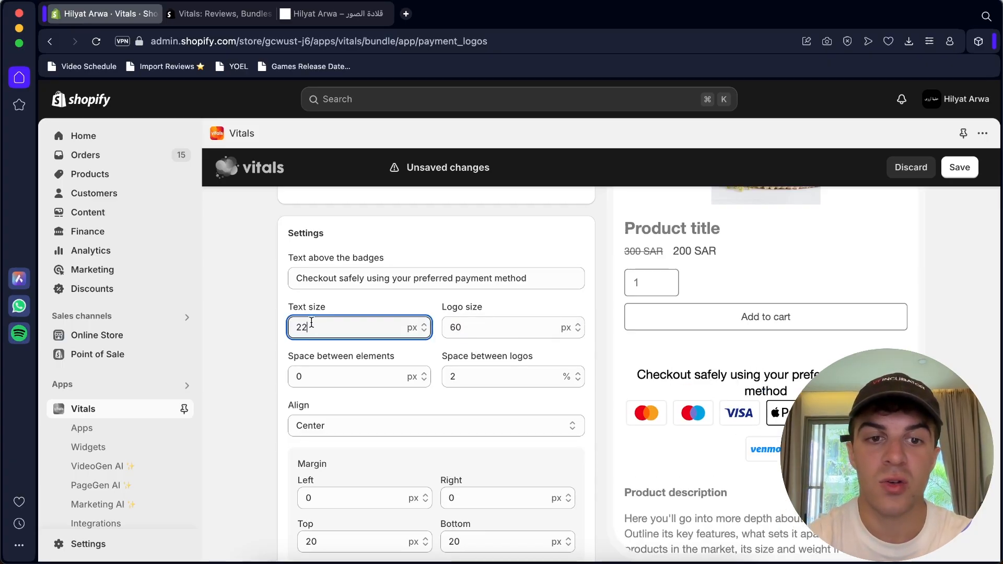
text(20)
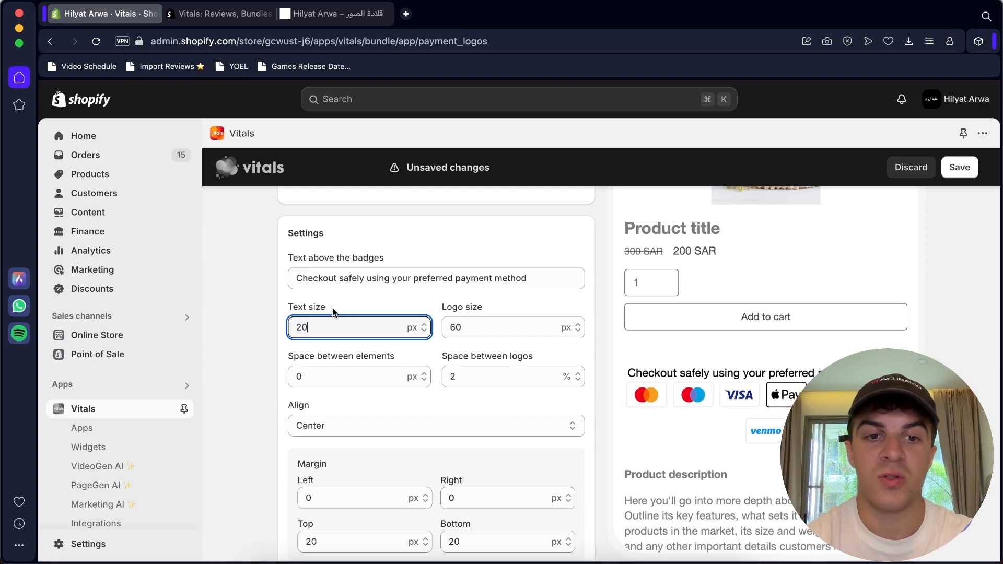
click(323, 299)
double_click(366, 377)
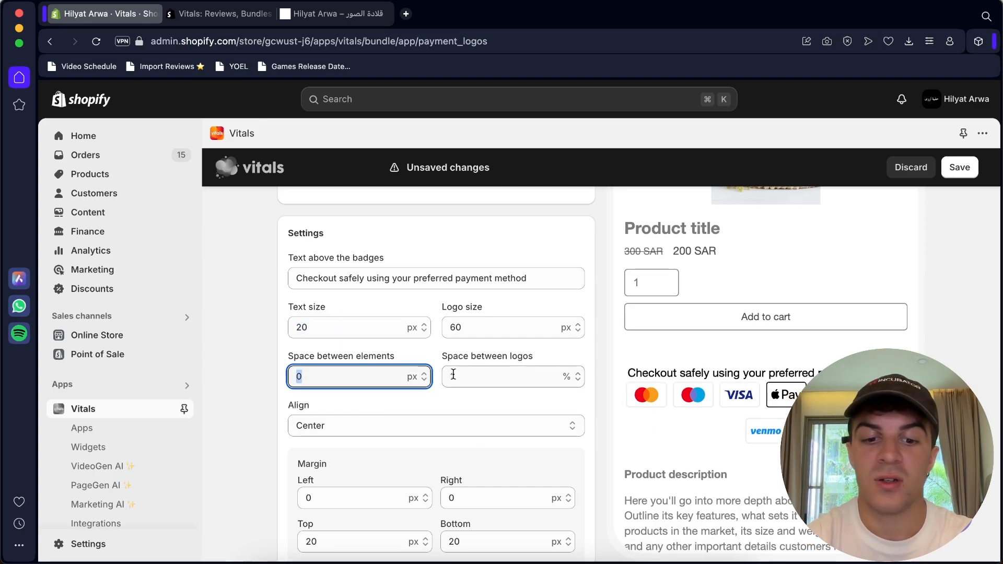
text(5)
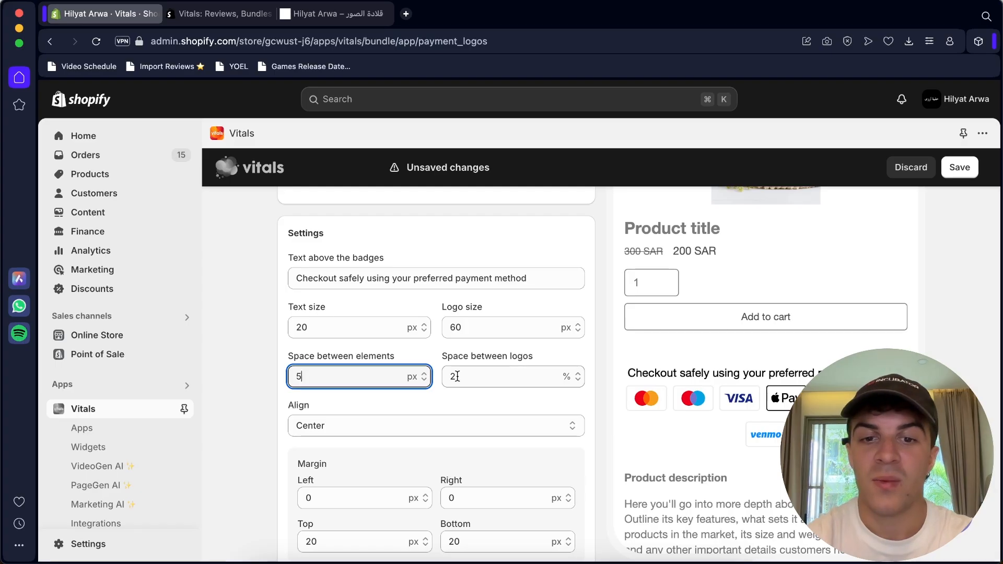
Try left and right alignment for the payment badges and return to center alignment
scroll(427, 328, down, 3)
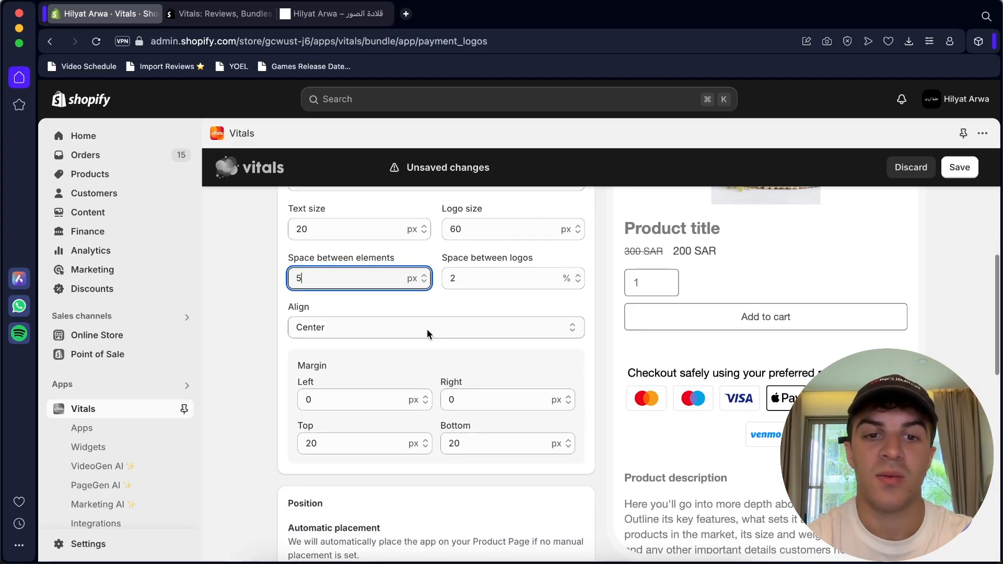
click(397, 317)
click(396, 320)
click(396, 320)
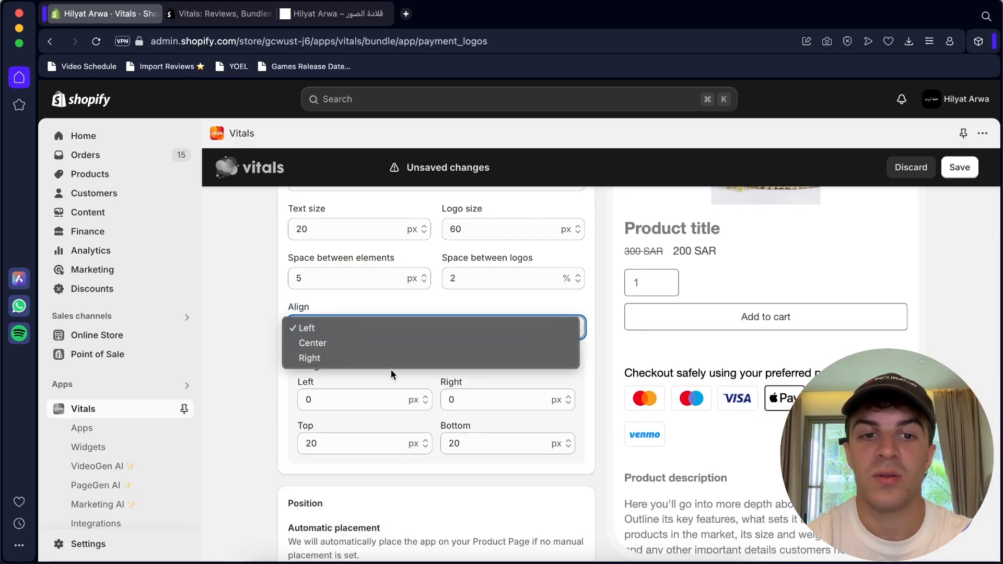
click(390, 356)
click(415, 325)
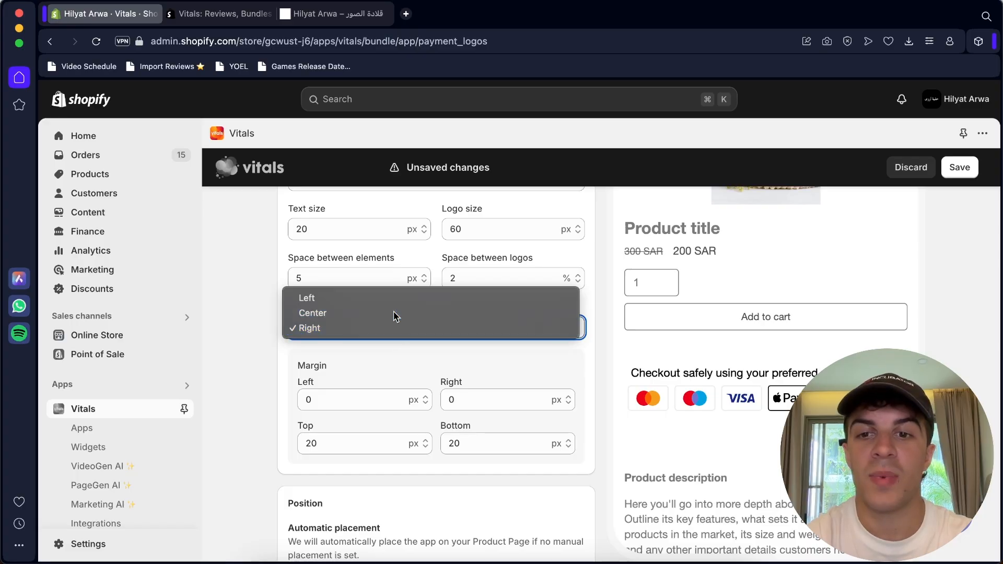
click(396, 314)
Try the Add to cart button, Product end section and Product description placements and return to the Buy buttons section
scroll(443, 460, down, 5)
scroll(443, 464, down, 2)
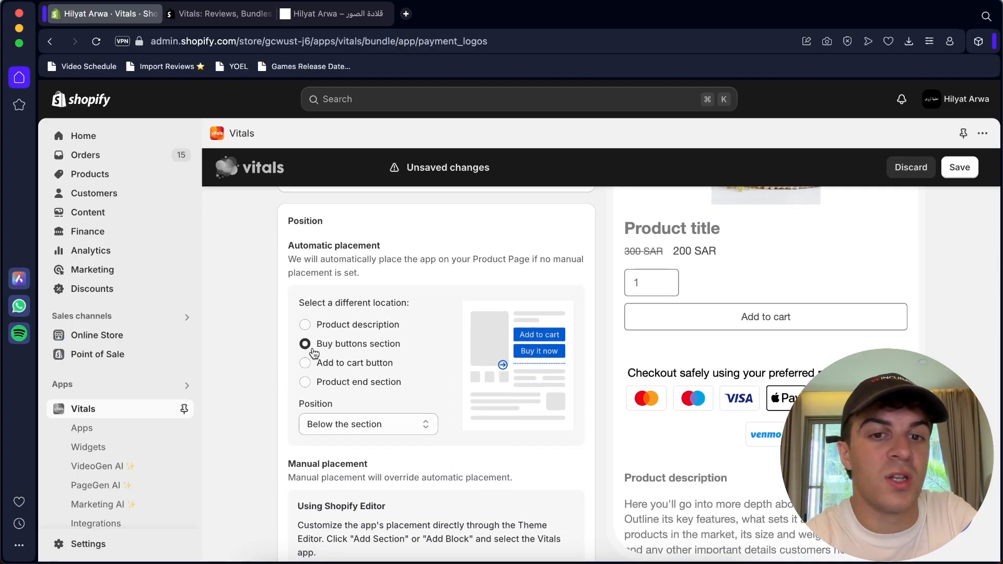
click(353, 364)
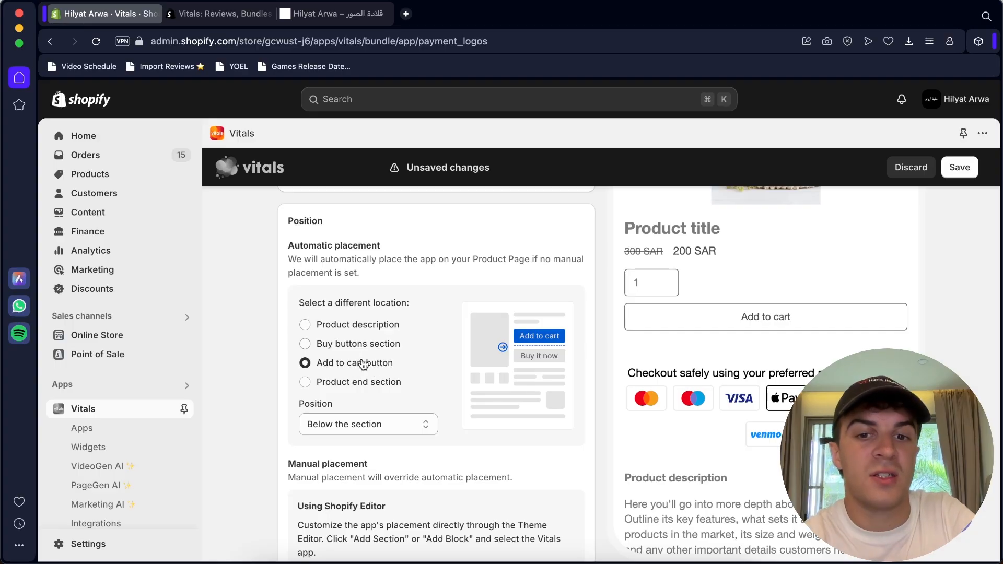
click(383, 385)
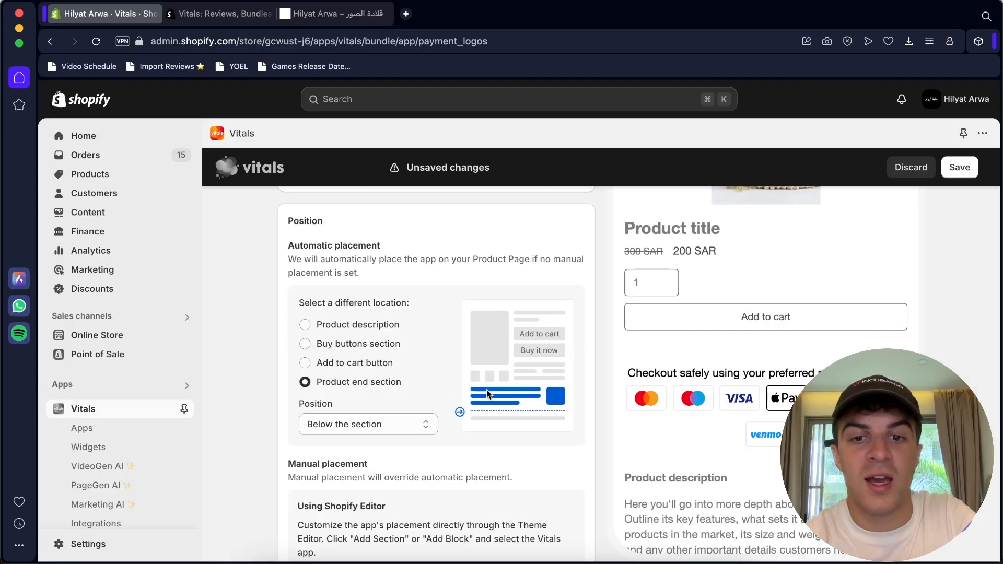
click(362, 326)
click(348, 344)
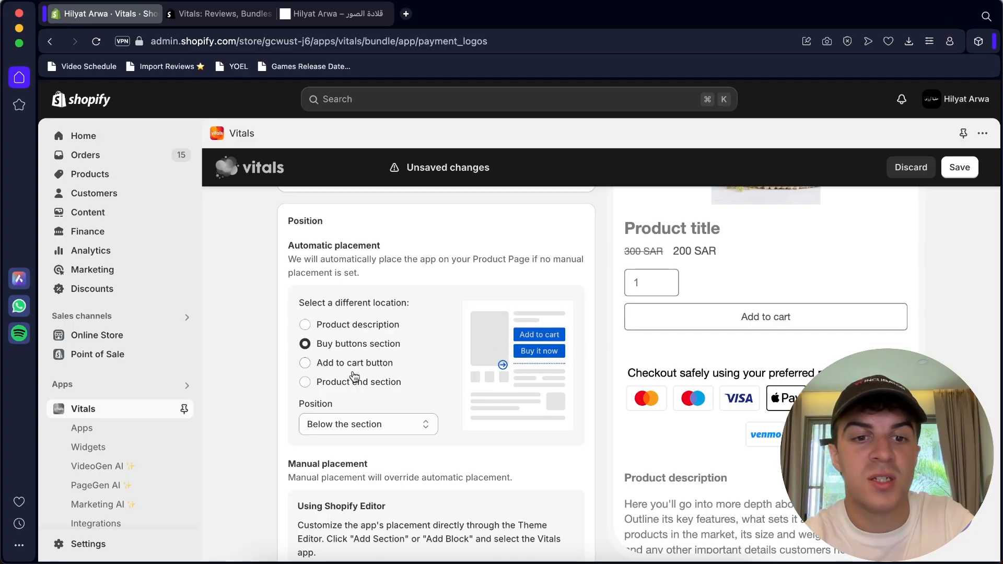
Review the remaining placement options and save the payment logo settings
scroll(350, 360, down, 5)
scroll(353, 371, up, 5)
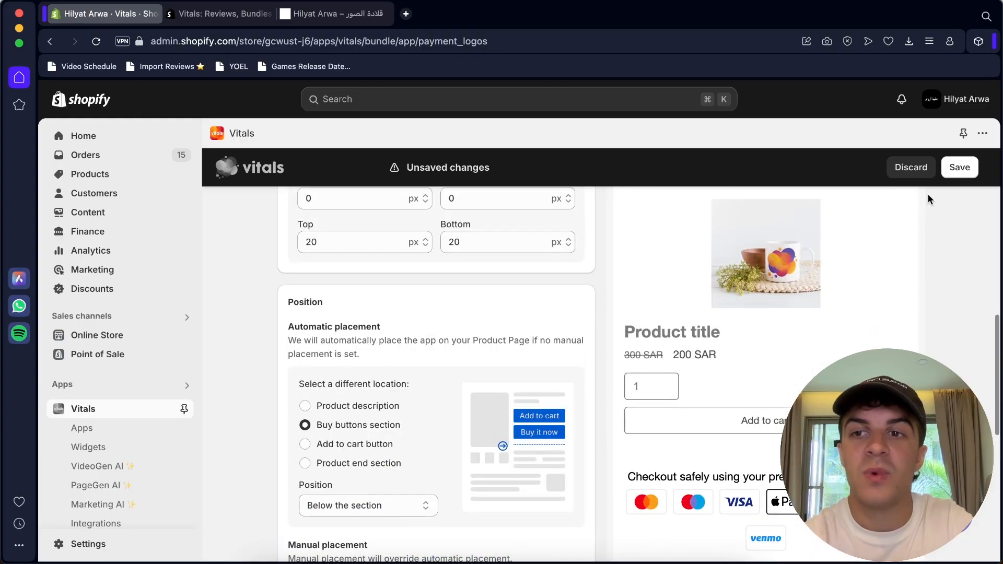
click(961, 167)
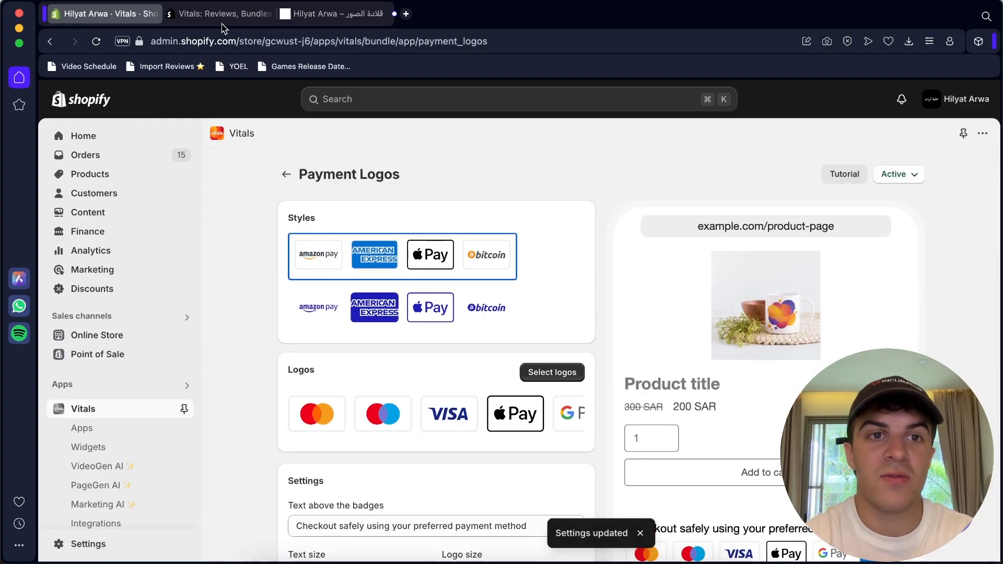
Switch to the live necklace product page, dismiss the Shopify bar and examine the payment logos below the buy buttons
click(313, 15)
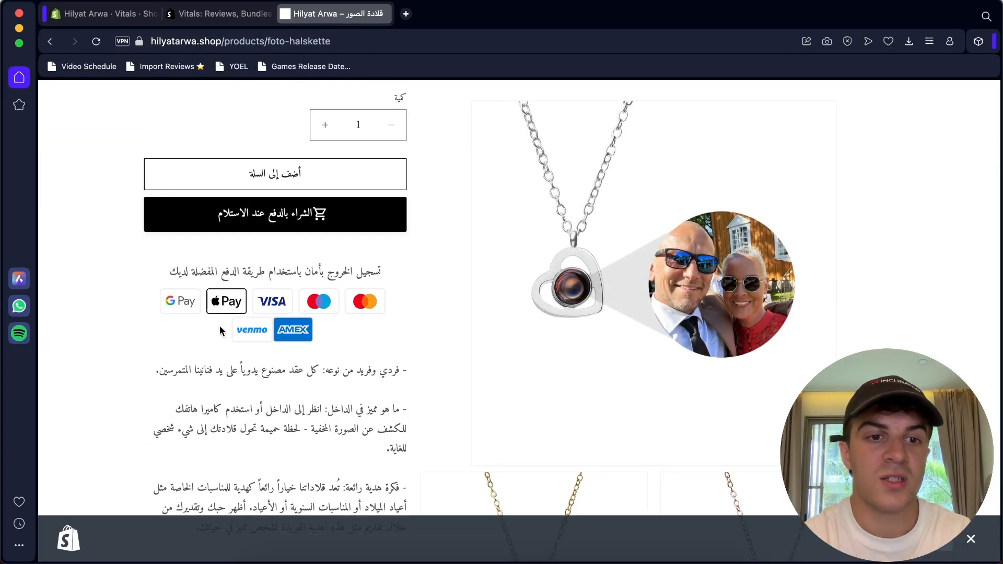
scroll(268, 330, up, 2)
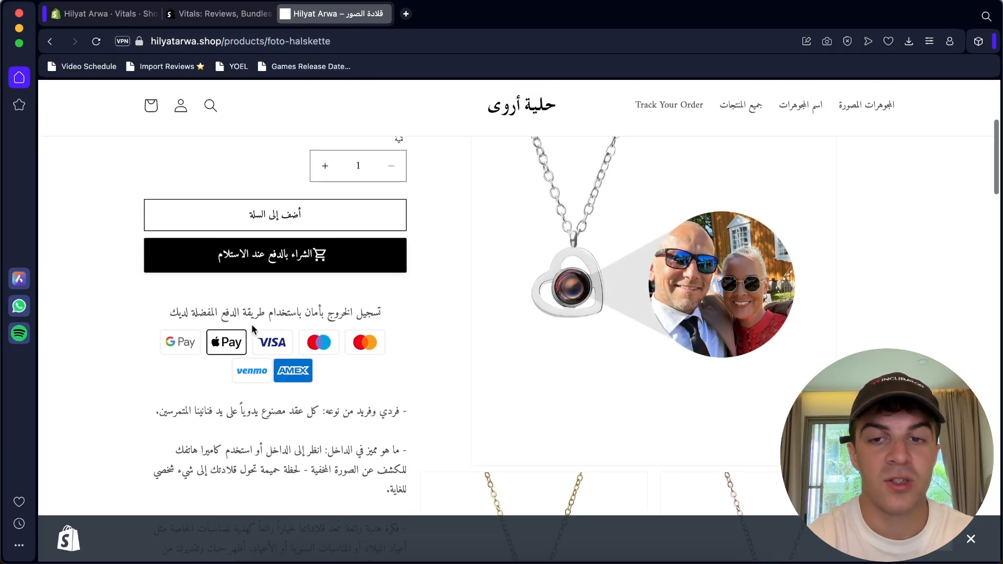
click(971, 537)
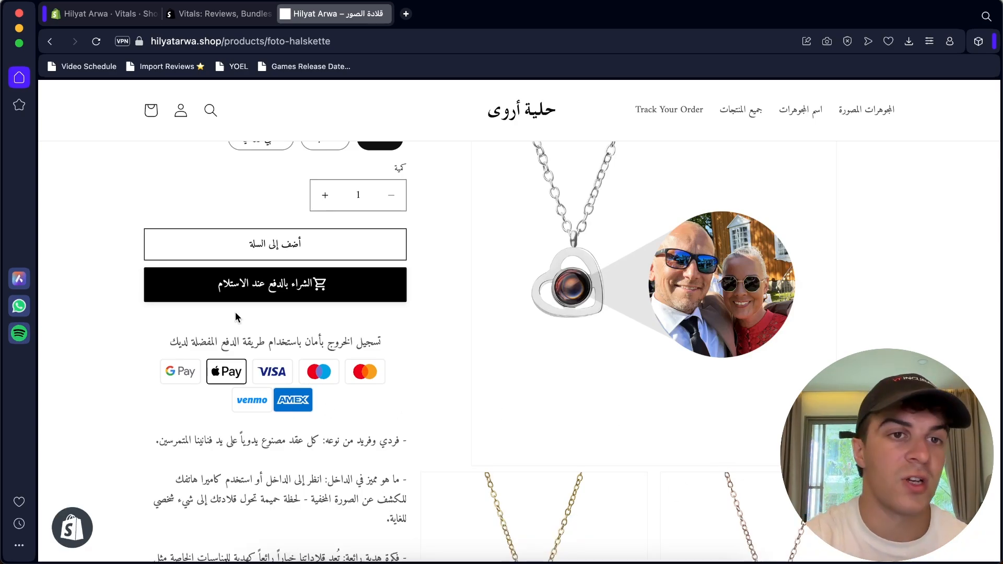
scroll(235, 317, up, 3)
scroll(214, 316, down, 1)
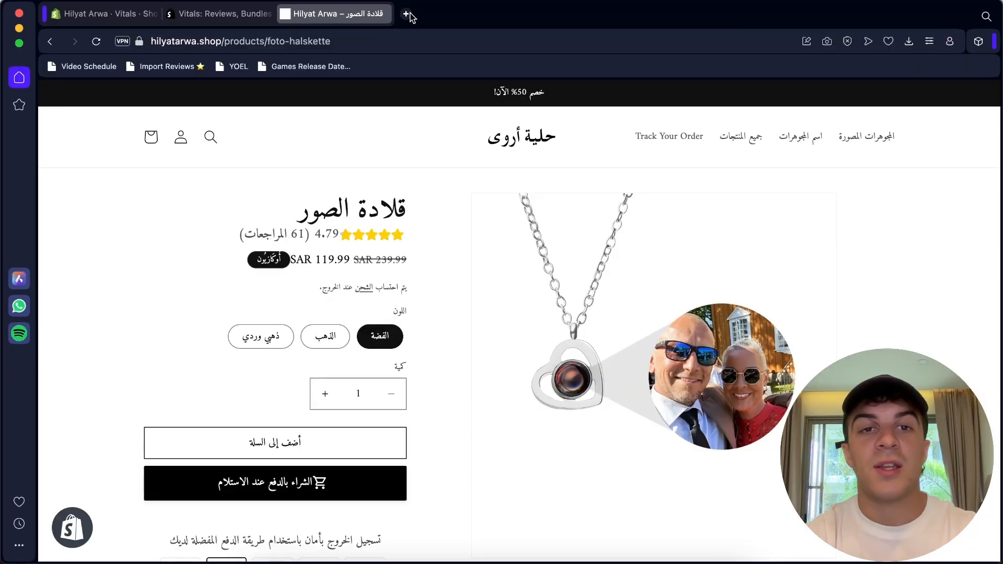
Search Google for "payment logos" in a new browser tab and show the image results
click(406, 15)
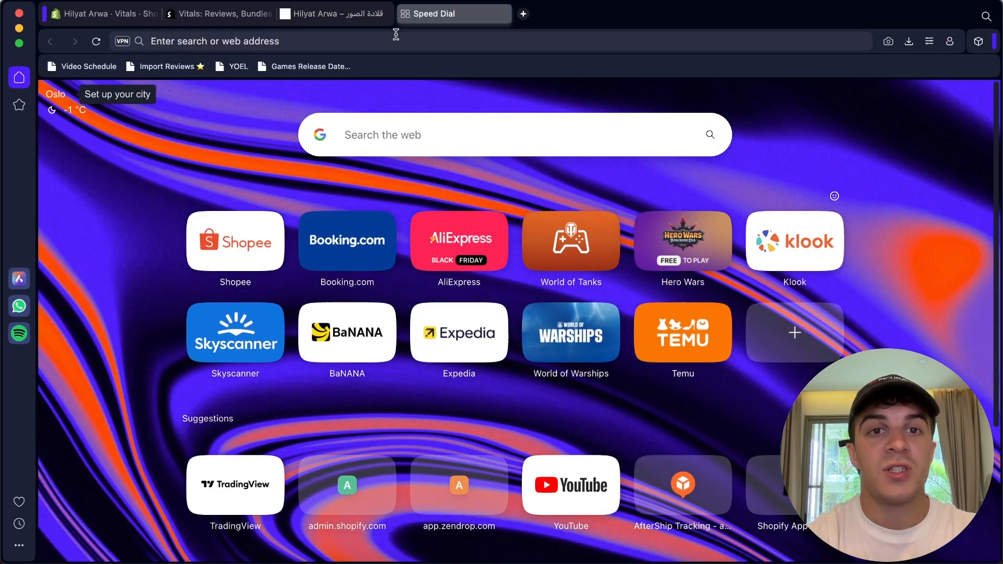
text(payment )
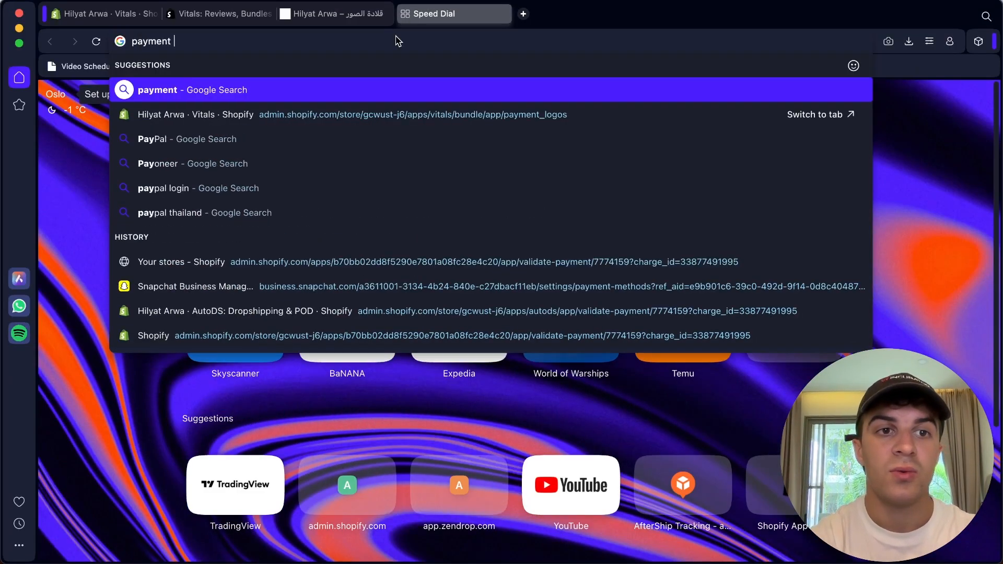
text(logos)
key(Return)
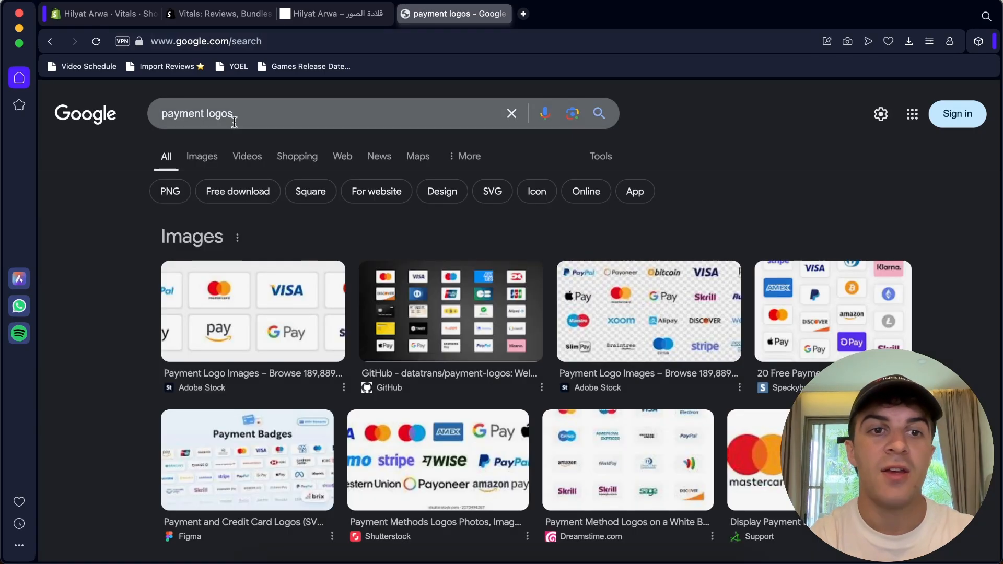
click(202, 156)
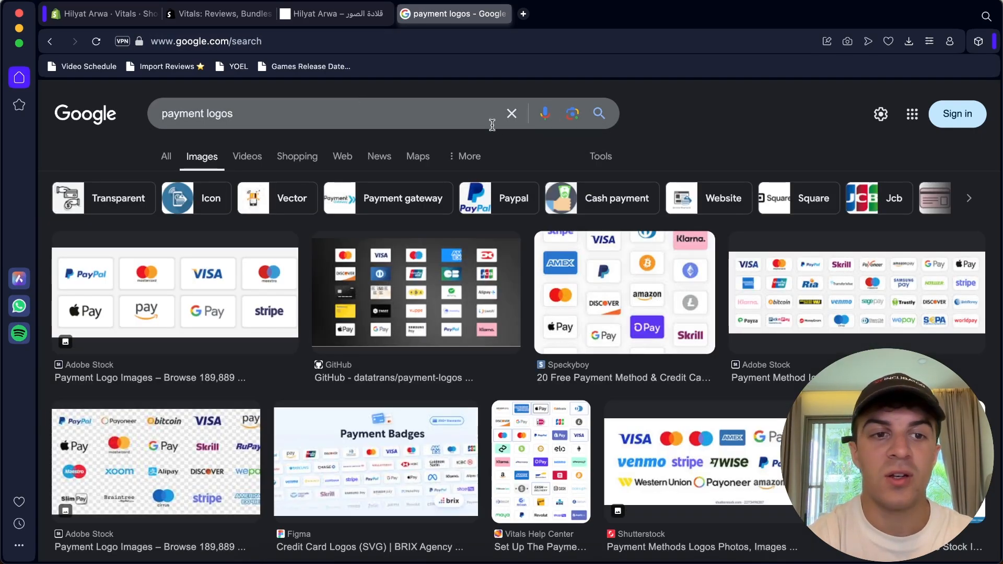
Open the first Adobe Stock payment logo image and save it to the Downloads folder under its default name
scroll(366, 261, down, 3)
scroll(262, 287, up, 3)
click(175, 293)
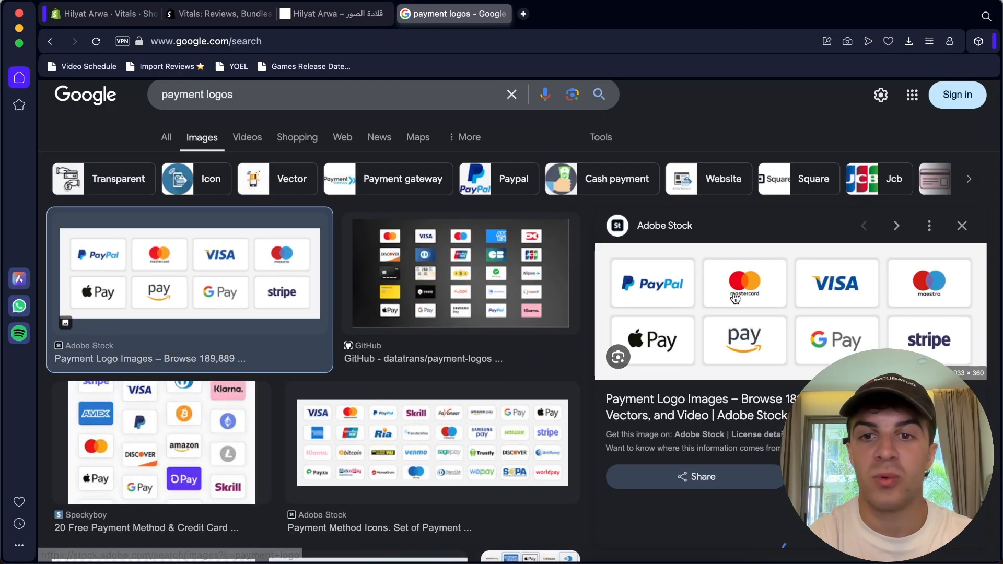
scroll(792, 209, down, 3)
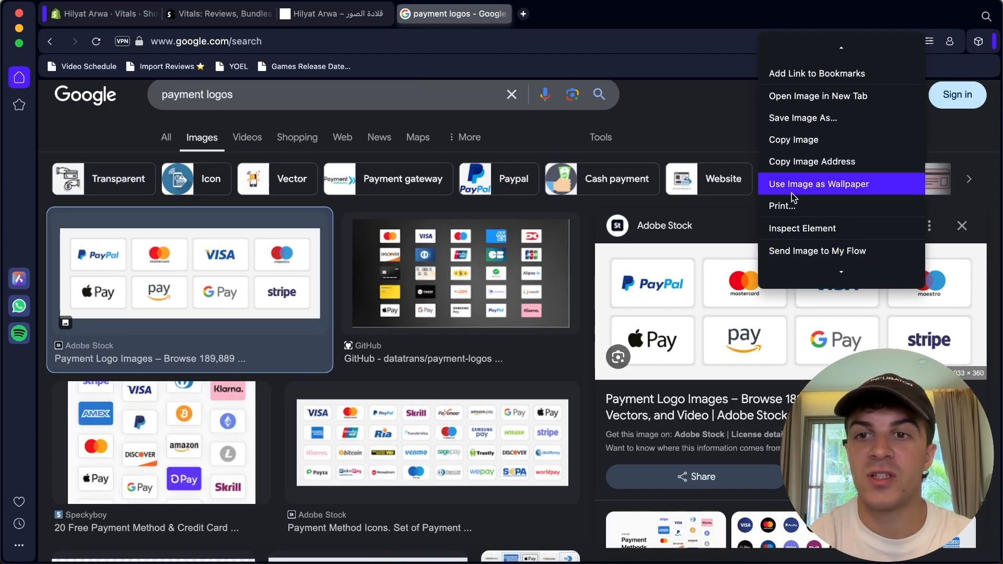
click(803, 117)
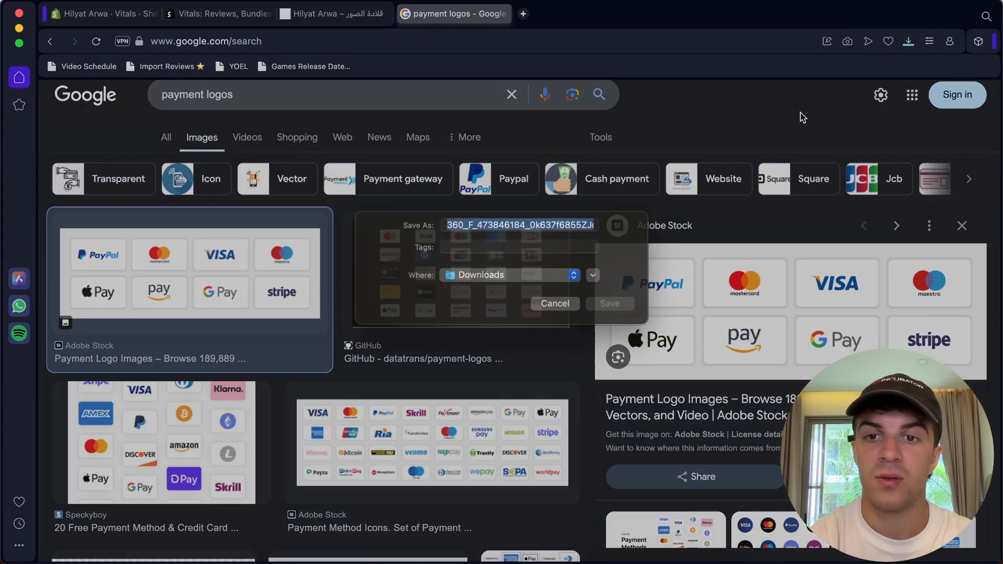
key(Return)
Preview the related CSS Author payment icon image and return to the first Adobe Stock image
scroll(719, 335, down, 4)
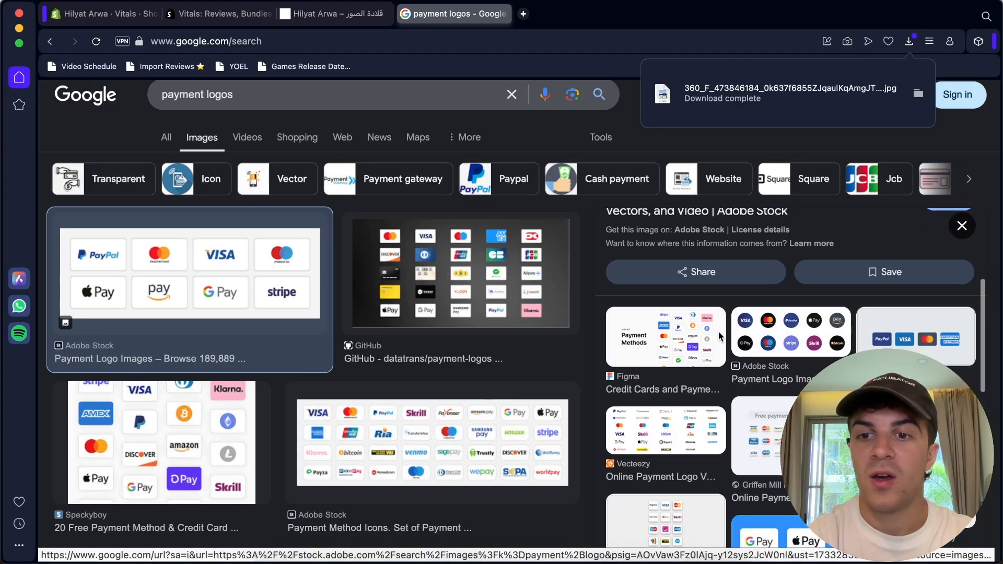
click(891, 331)
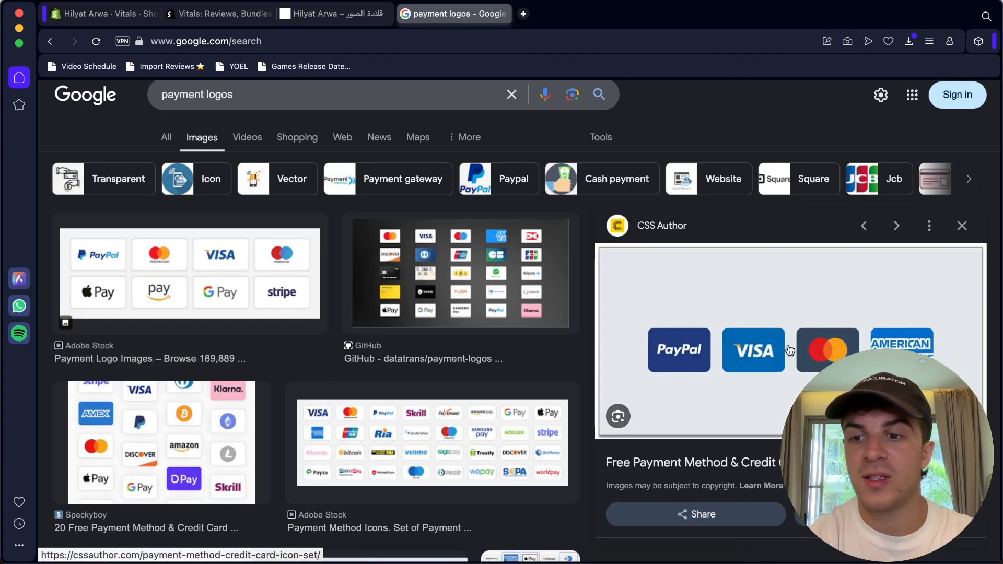
click(300, 287)
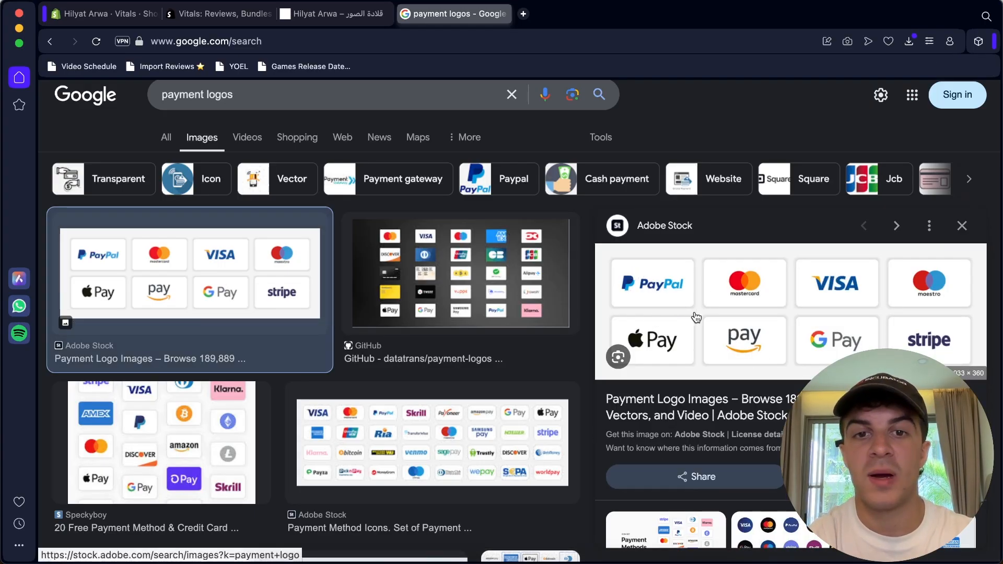
Look further through the image results and examine the Adobe Stock "Payment Methods Icons" image and its related images
scroll(696, 317, down, 8)
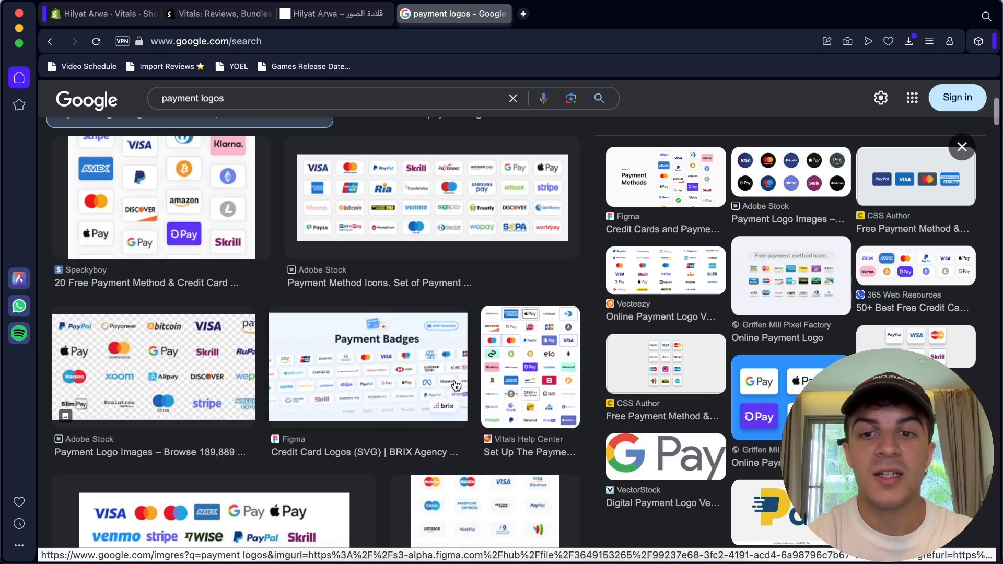
scroll(456, 385, down, 5)
scroll(426, 265, down, 5)
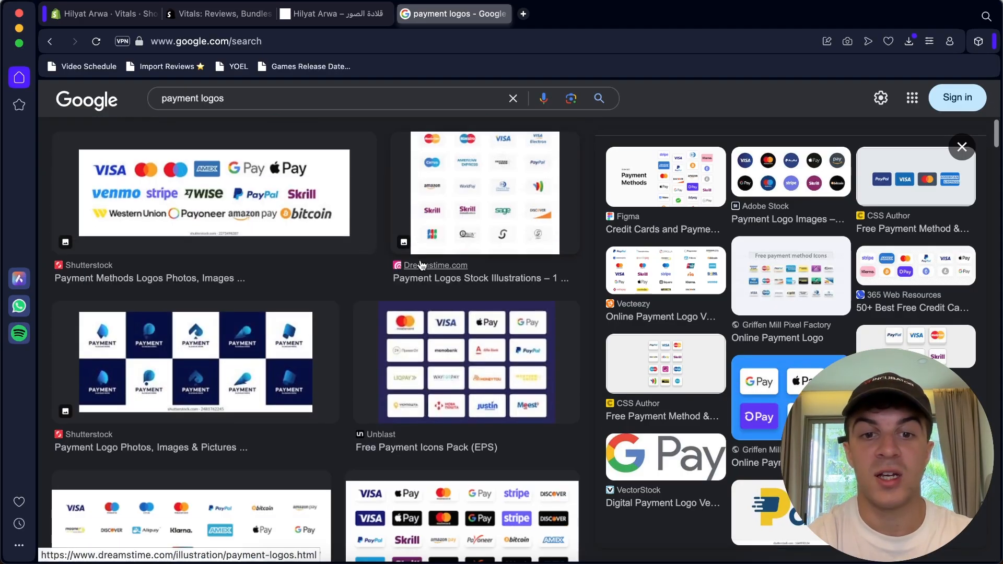
scroll(470, 339, down, 5)
click(486, 377)
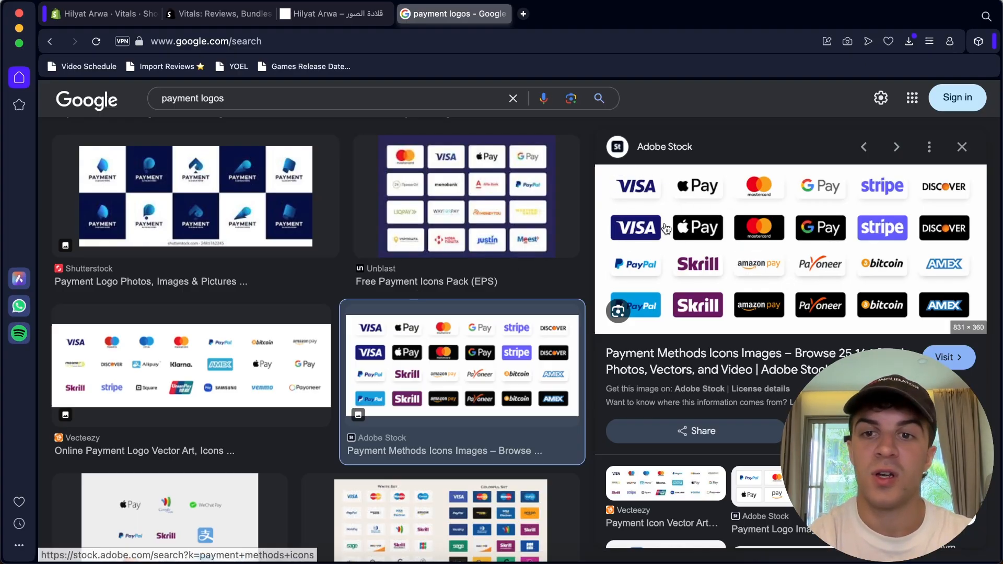
scroll(782, 256, down, 2)
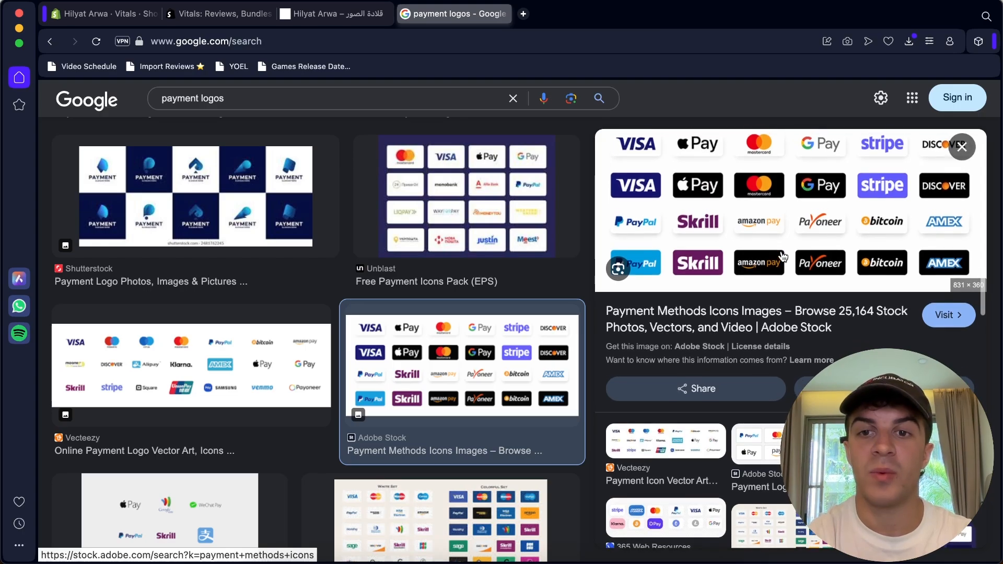
scroll(782, 256, down, 5)
scroll(782, 256, up, 5)
scroll(782, 256, up, 2)
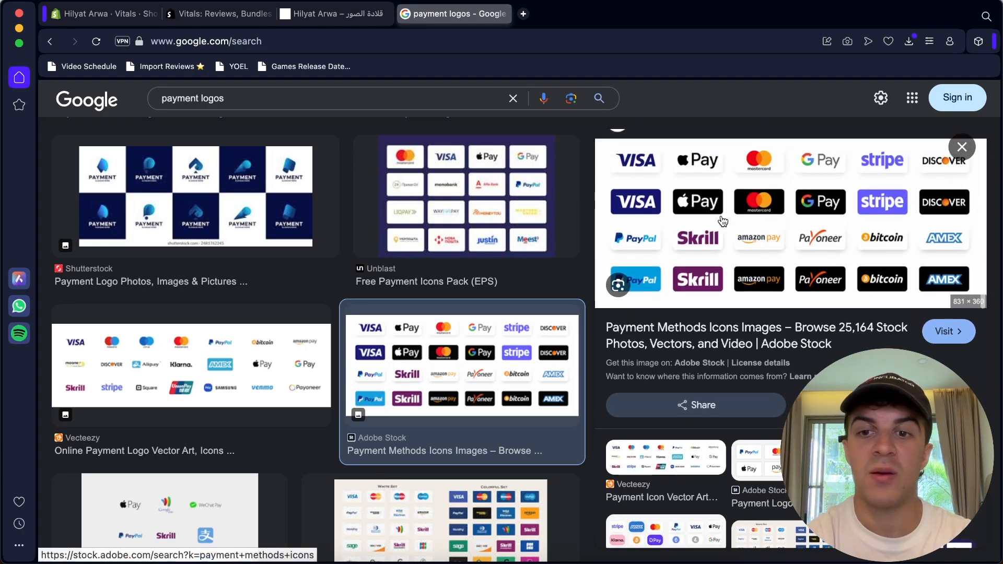
Return to the Shopify admin and open the Foto-Ring product for editing
click(107, 15)
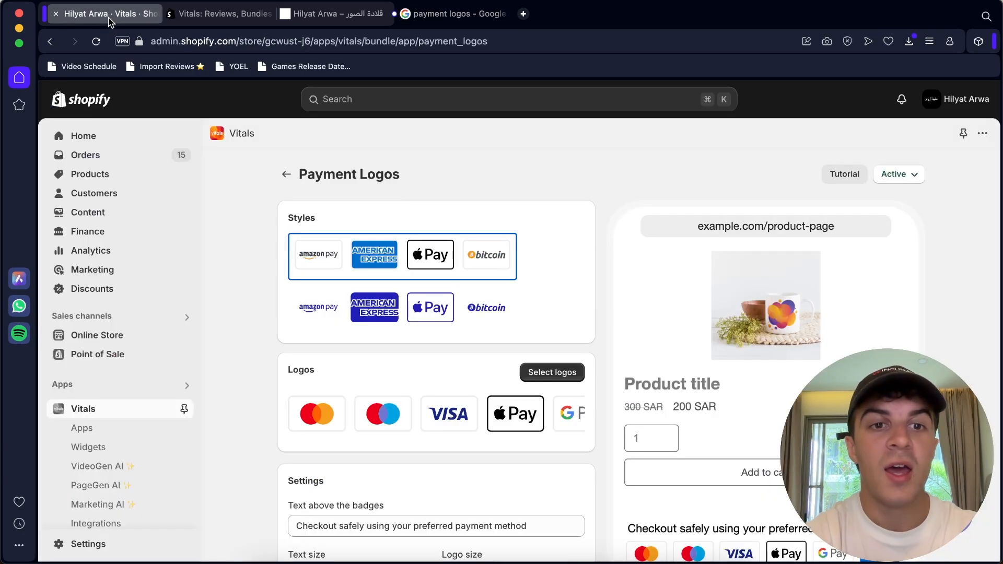
click(109, 178)
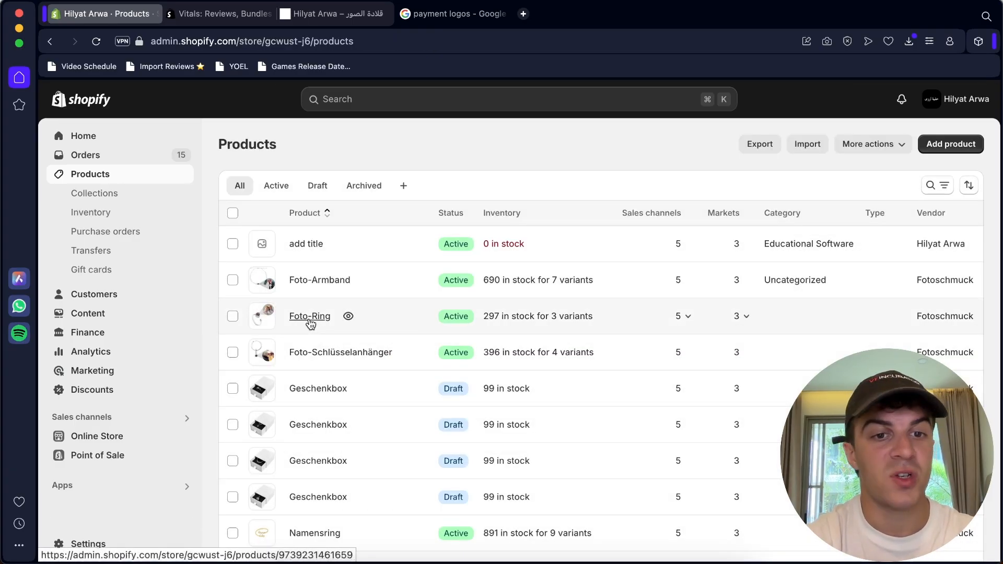
click(310, 317)
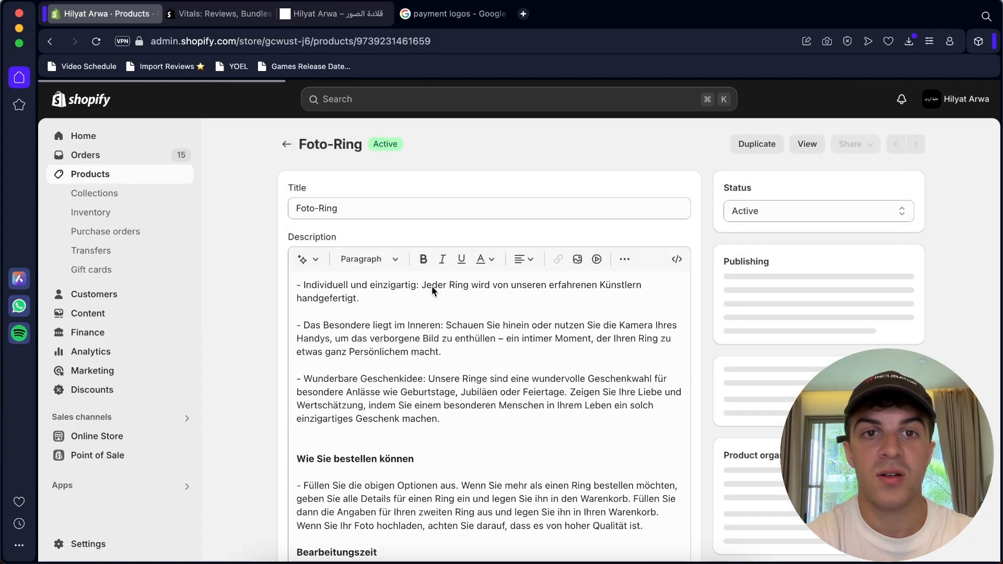
Add blank lines and the line "Checkout Securely With" above the existing text of the Foto-Ring description
click(295, 285)
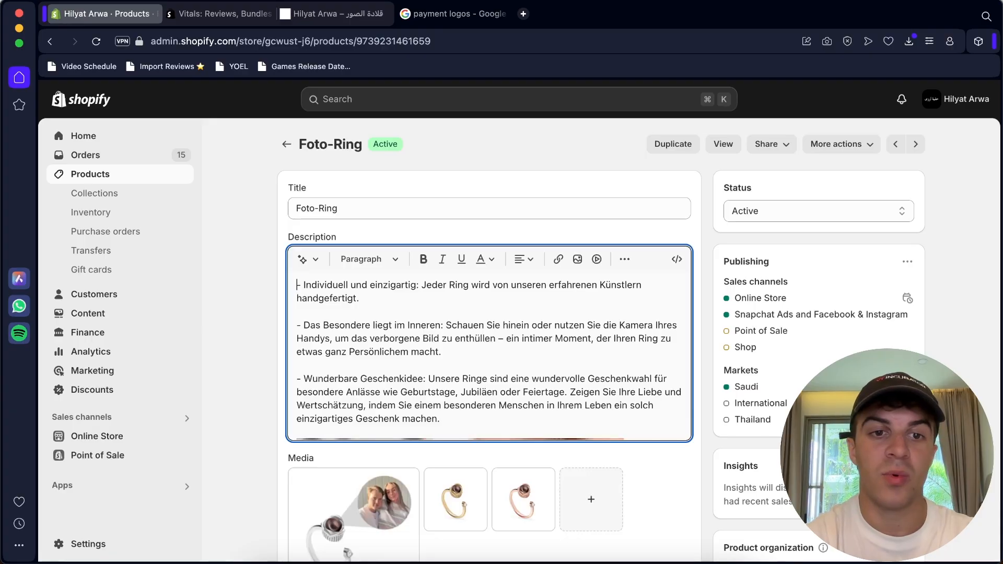
text(\)
key(Return)
key(BackSpace)
key(BackSpace)
key(Return)
key(Return)
key(Return)
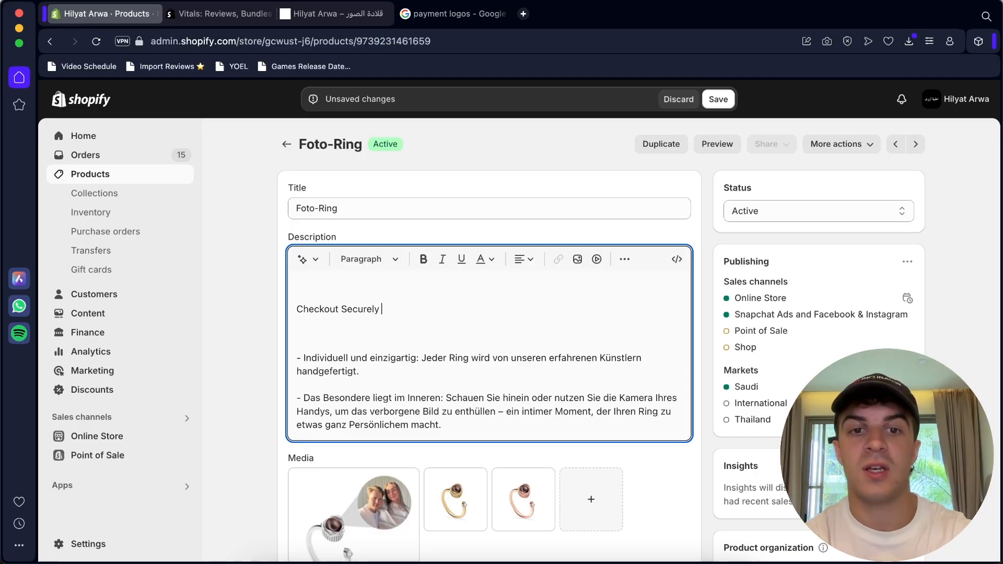
key(Return)
Insert the downloaded payment logos JPG below "Checkout Securely With" and shrink it to fit the description's width
click(577, 259)
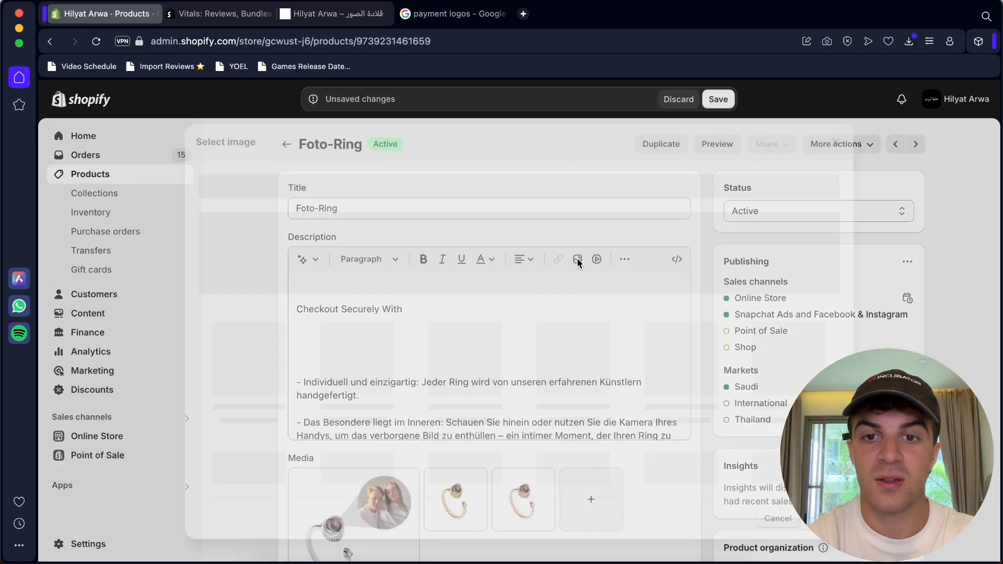
click(482, 255)
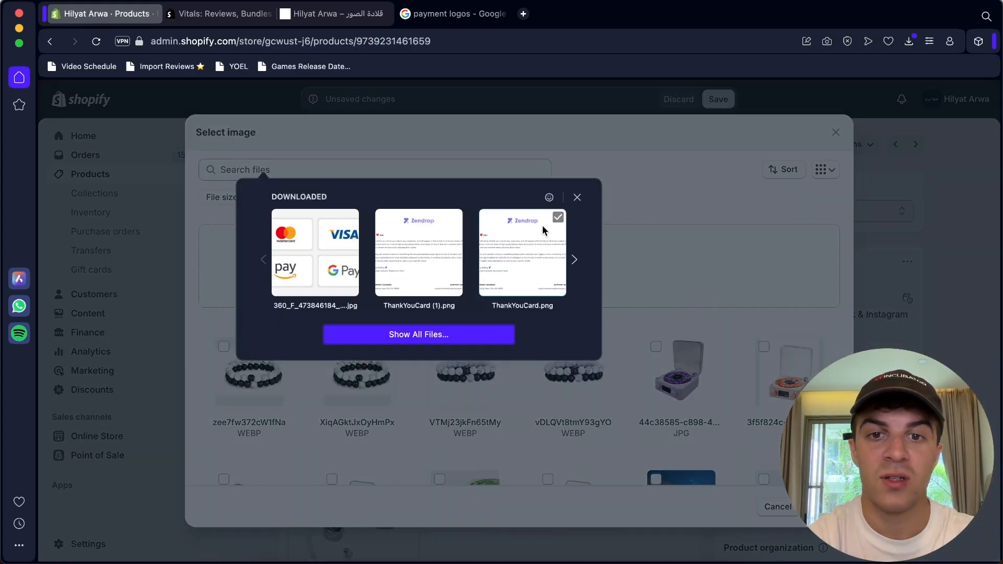
click(315, 252)
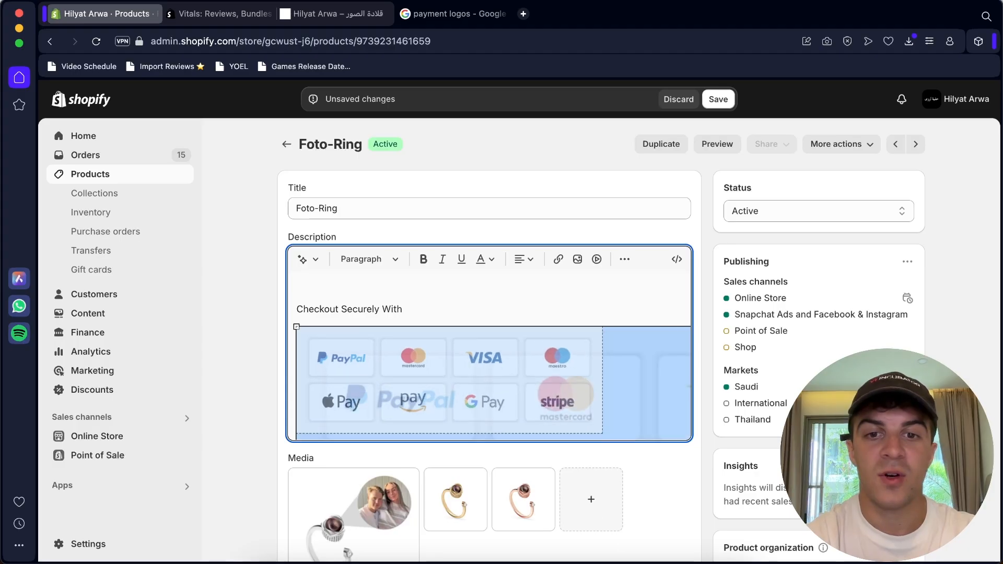
click(505, 320)
Center the payment logos image and the "Checkout Securely With" line in the description
double_click(489, 345)
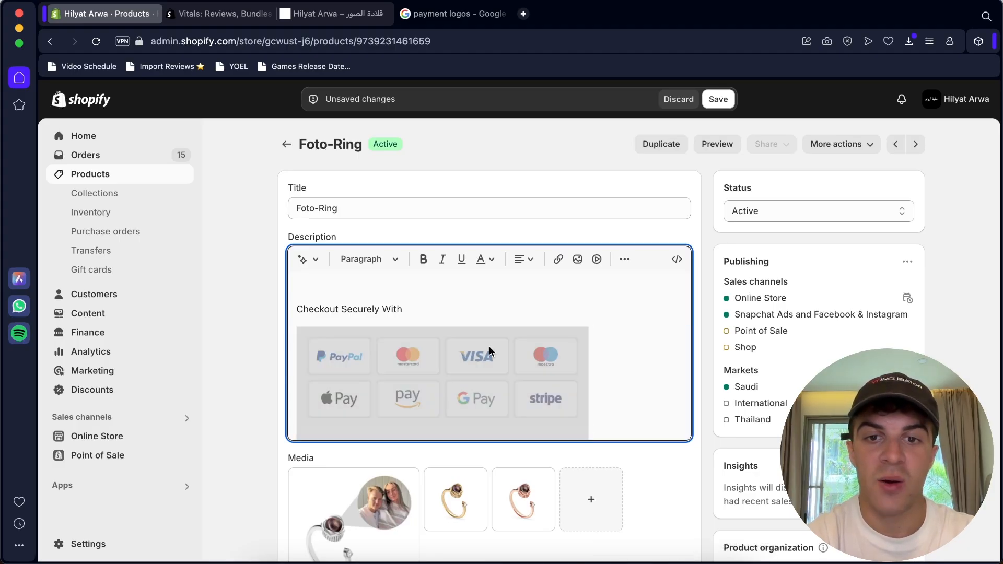
click(713, 201)
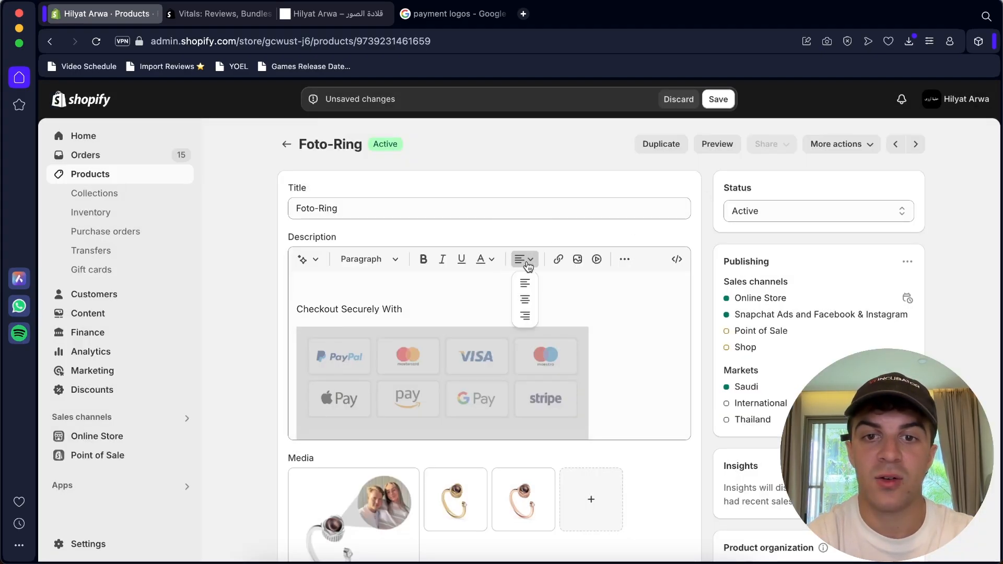
click(525, 298)
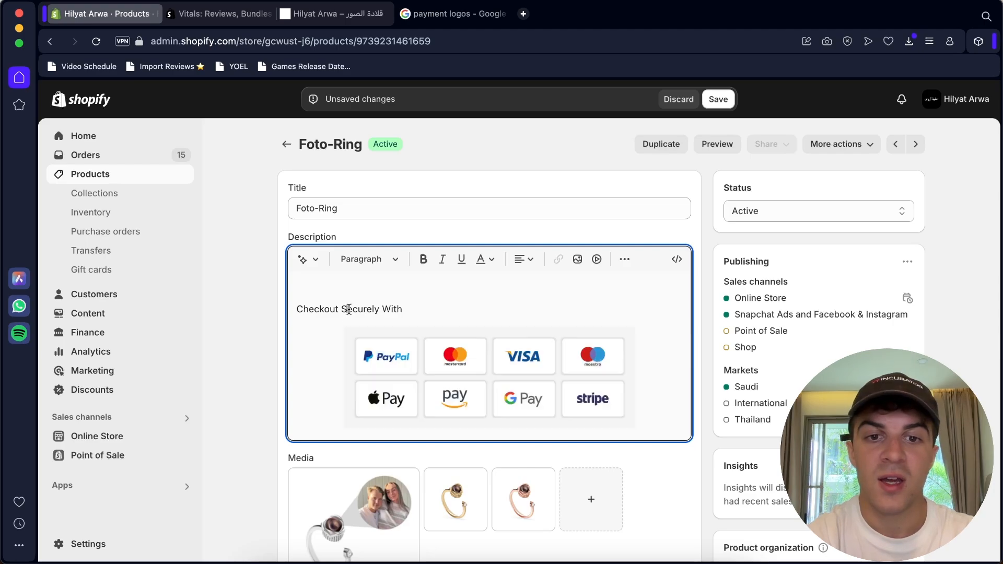
click(520, 264)
click(523, 292)
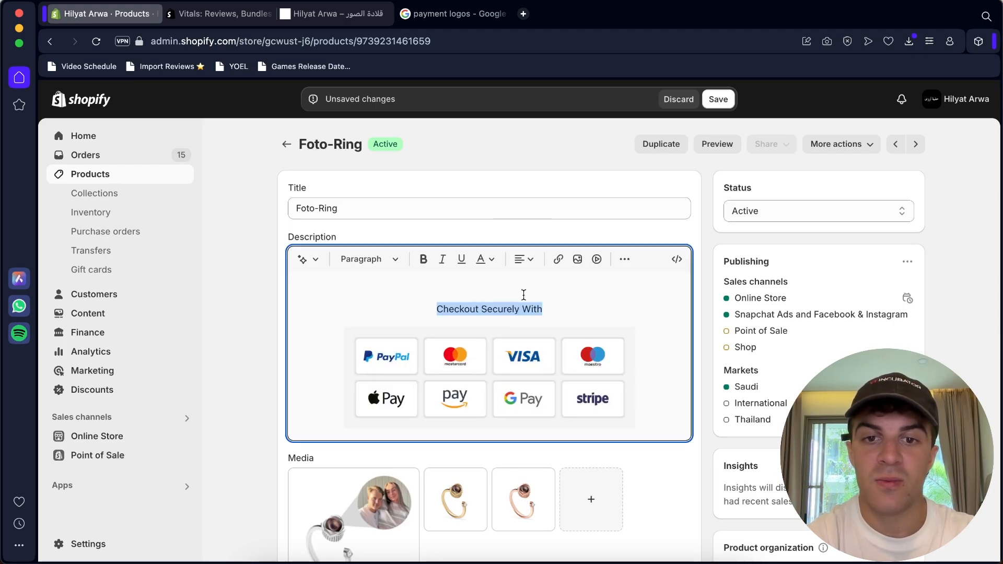
End the line as "Checkout Securely With:", close the gap above the logos image, and save the Foto-Ring product
click(556, 301)
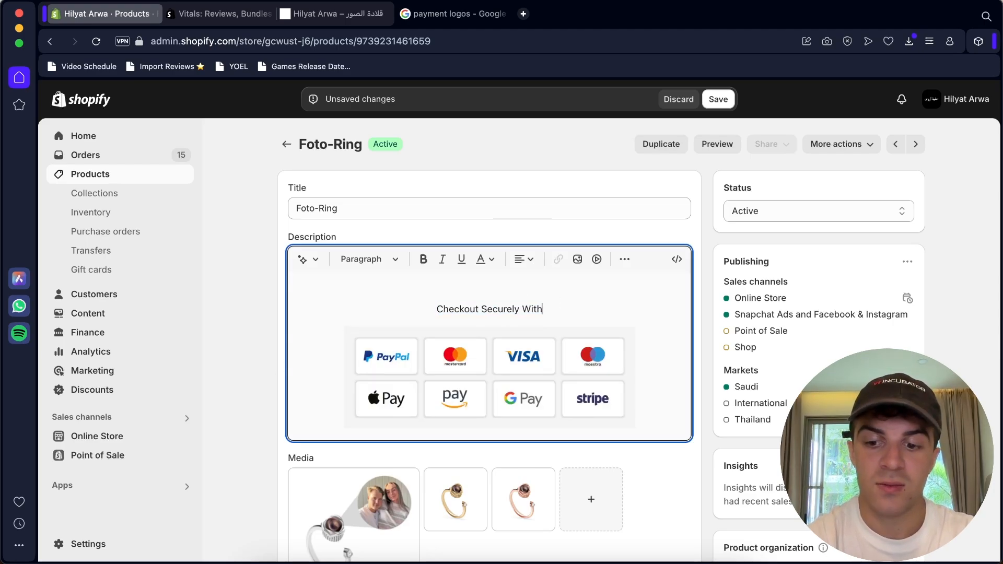
key(BackSpace)
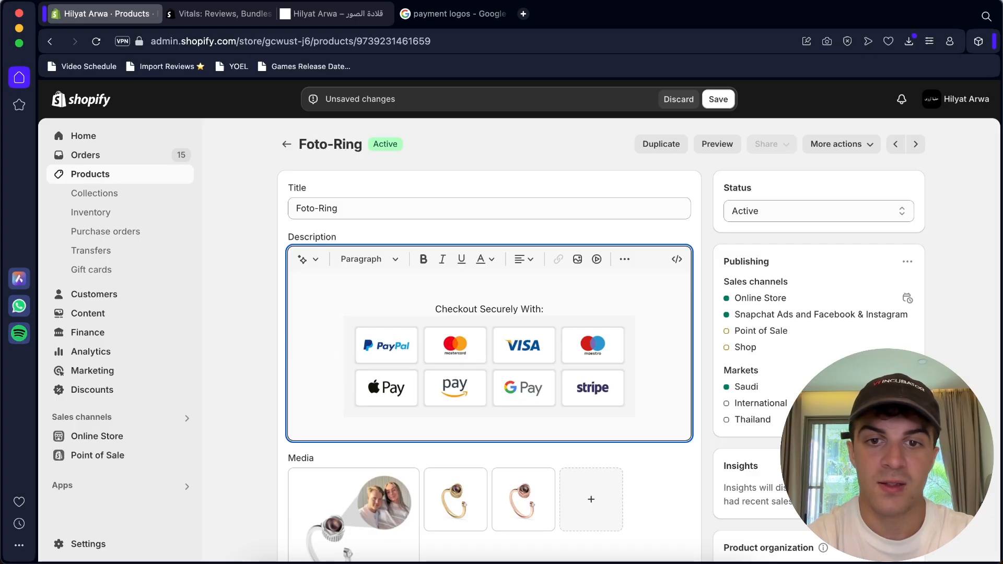
click(718, 100)
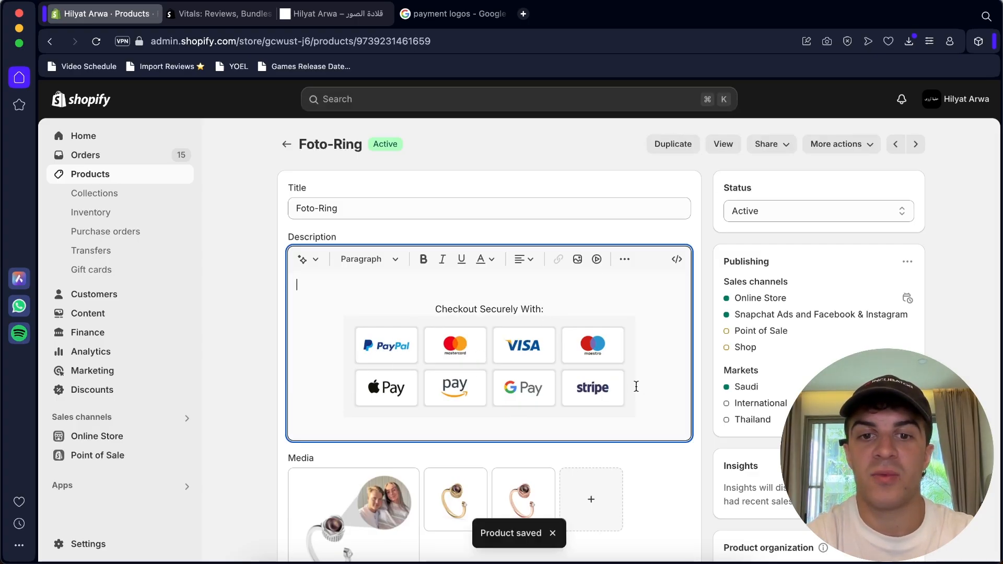
scroll(634, 387, down, 1)
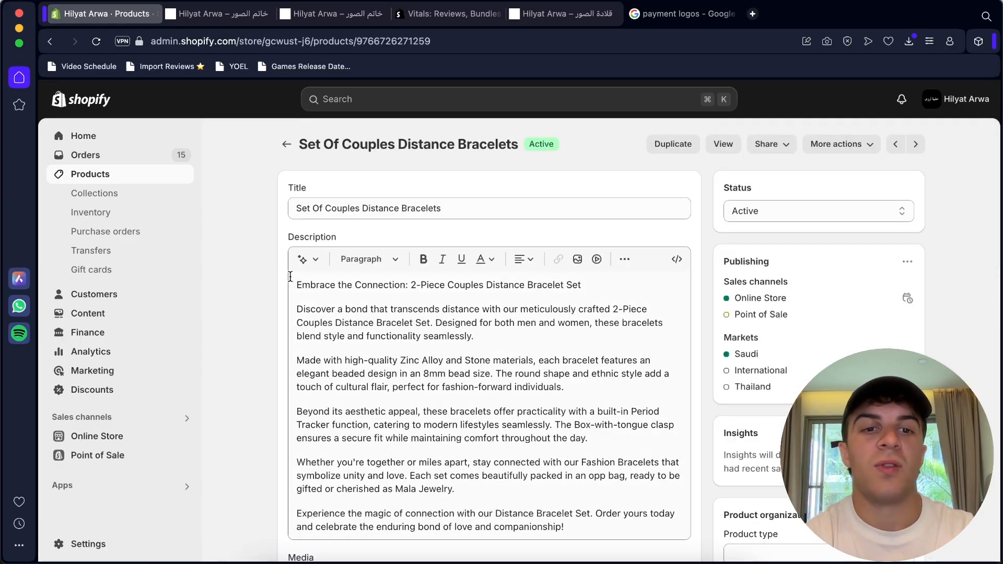
Paste the copied "Checkout Securely With:" line and payment logos image at the start of the Set Of Couples Distance Bracelets description
click(290, 276)
key(Return)
key(Return)
click(368, 259)
click(516, 302)
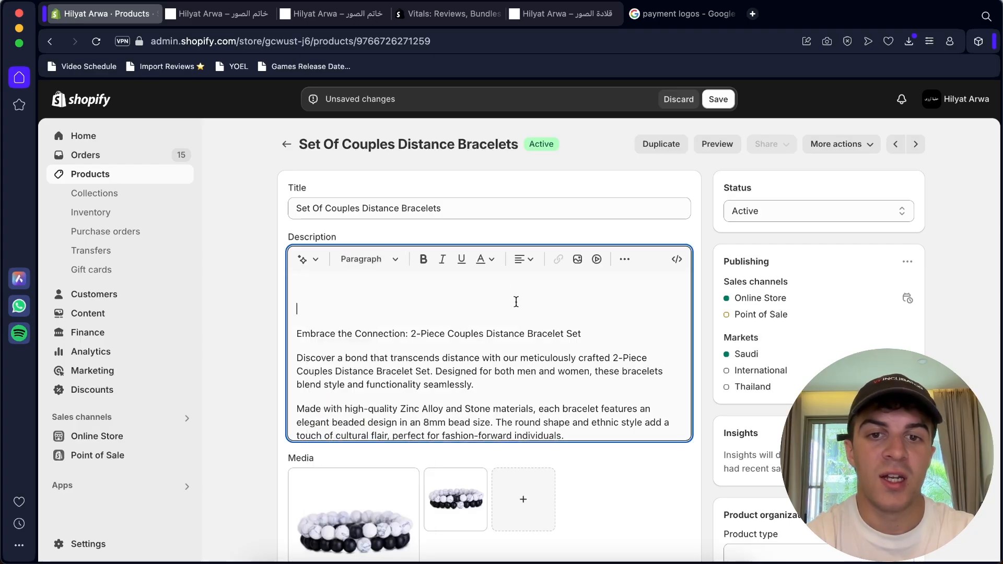
key(super+v)
Center the "Checkout Securely With:" line in the bracelet description and save the product
triple_click(374, 283)
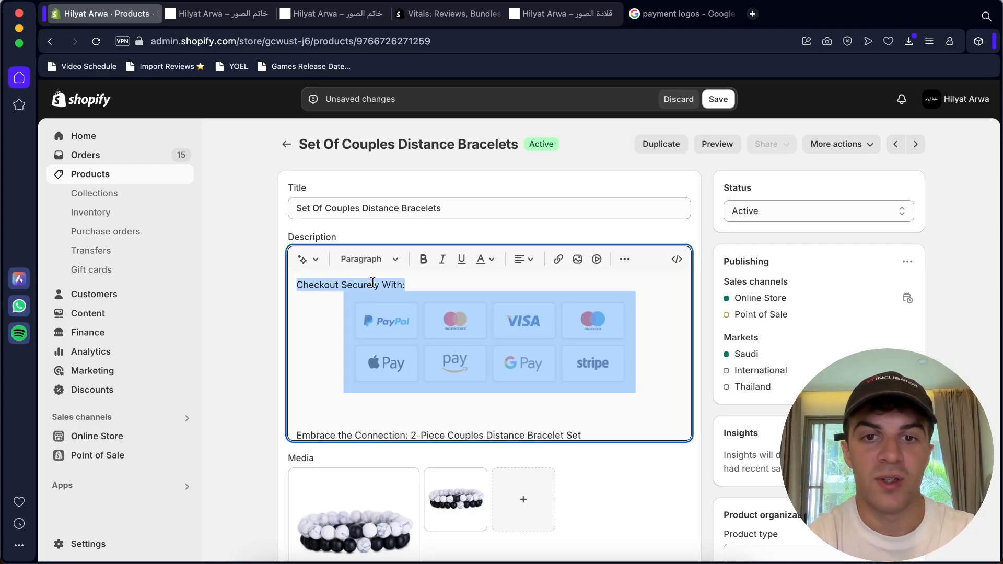
triple_click(369, 285)
click(524, 259)
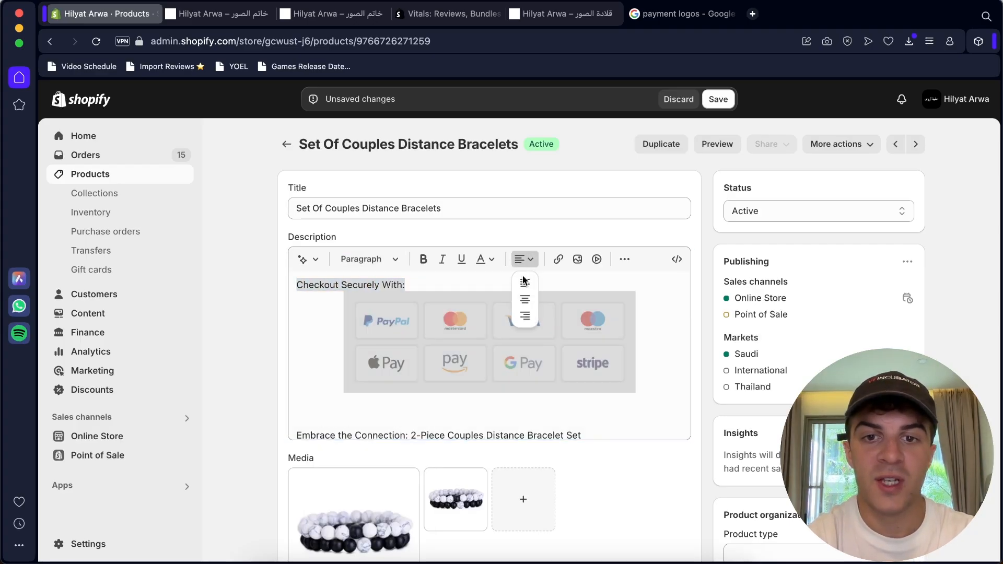
click(523, 300)
click(721, 104)
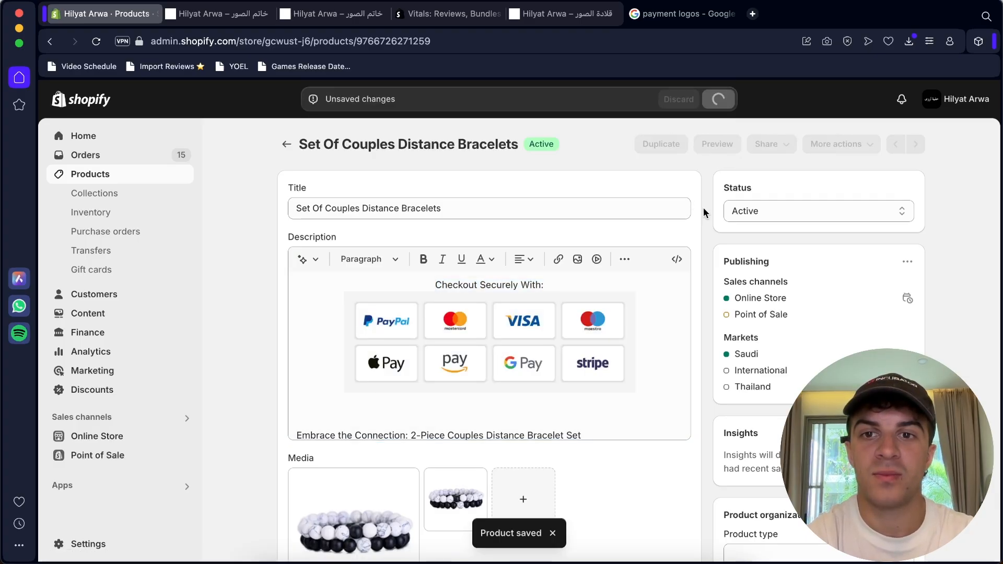
View the bracelet set's storefront page and compare the Vitals payment logos with the image placed in the description
click(721, 144)
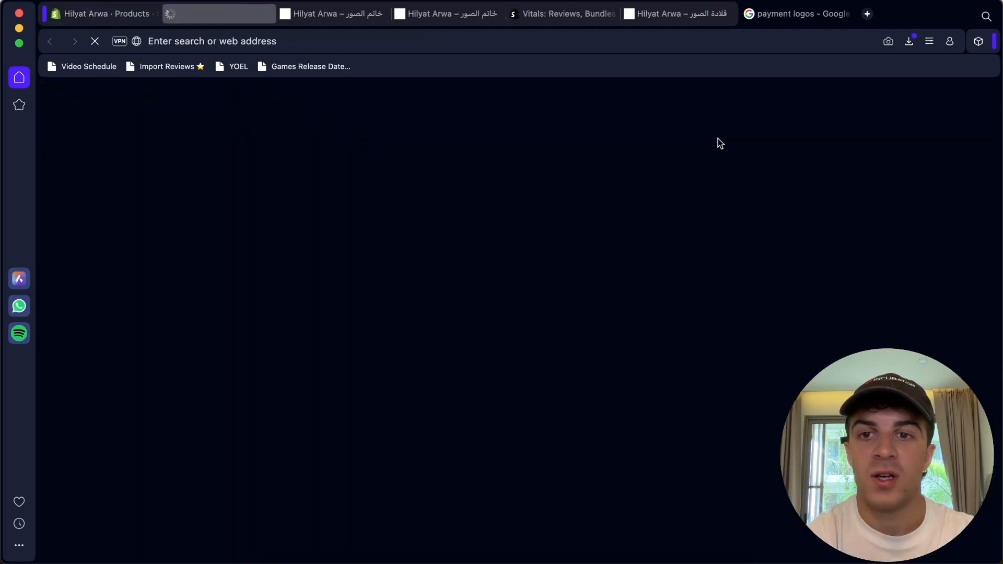
scroll(418, 272, down, 10)
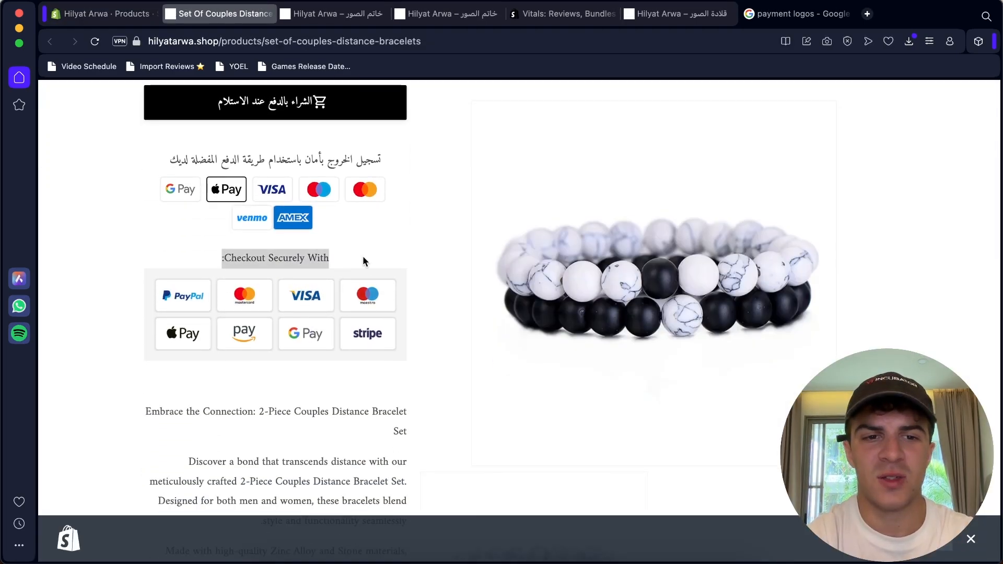
click(364, 256)
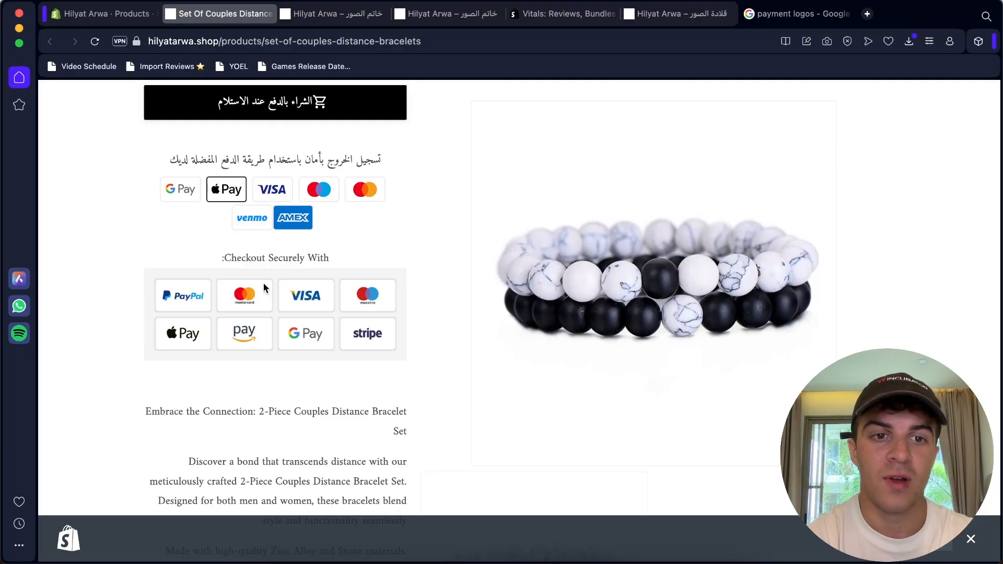
scroll(405, 253, down, 3)
scroll(405, 253, up, 4)
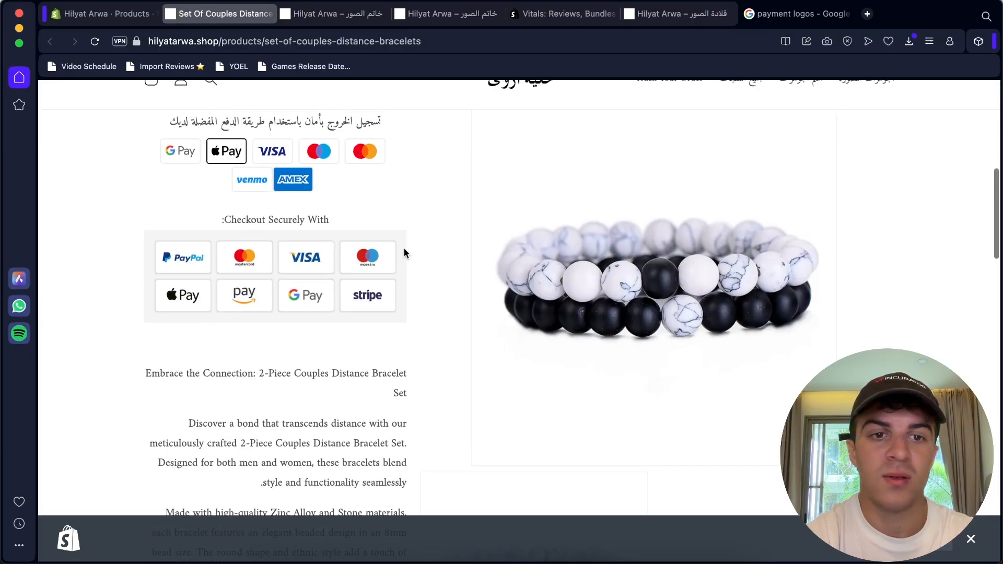
scroll(404, 252, up, 1)
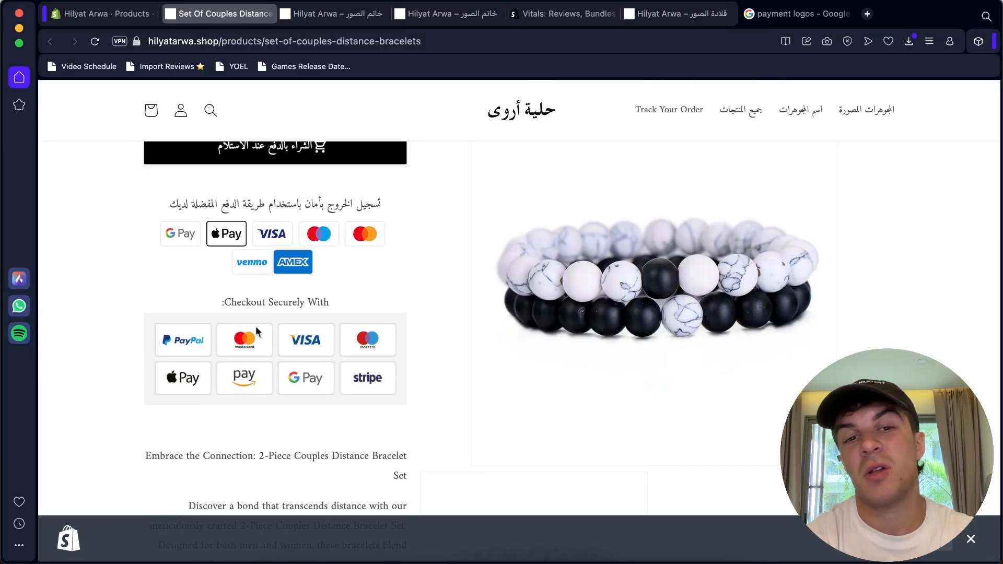
scroll(255, 326, down, 1)
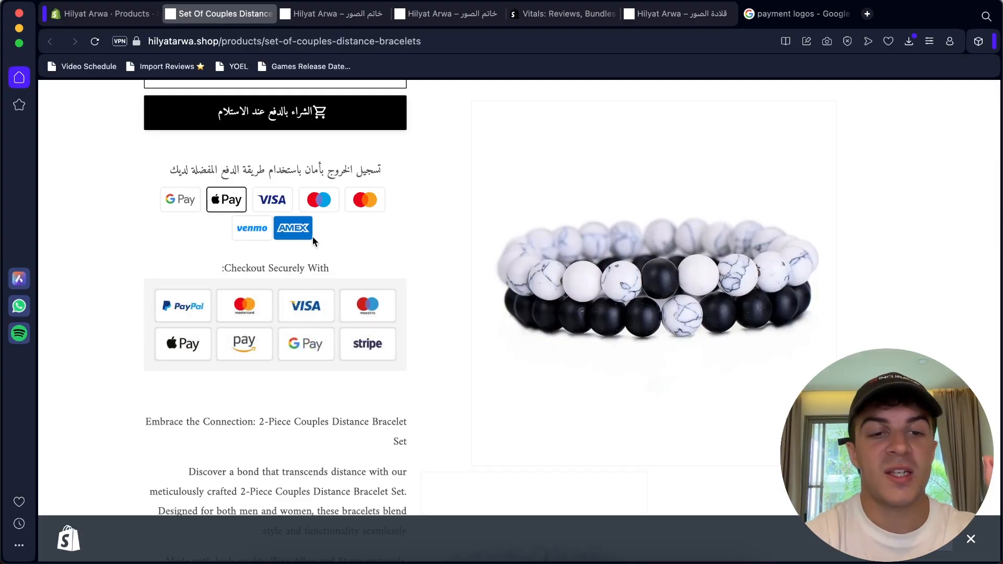
scroll(314, 240, up, 3)
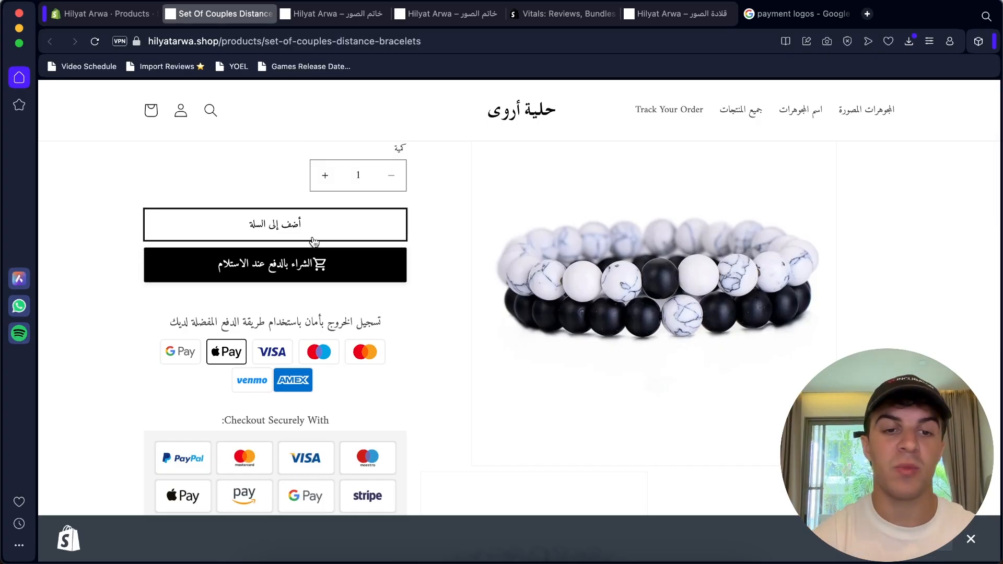